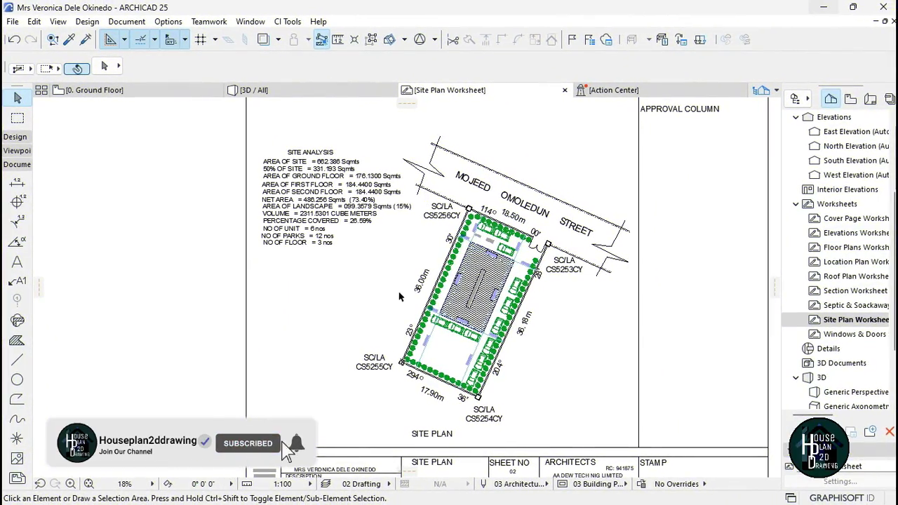
- Zoom around the Site Analysis table to read site area 662.386 and 50% of site 331.193 Sqmts
{"action": "scroll", "coordinate": [445, 261], "scroll_direction": "down", "scroll_amount": 2}
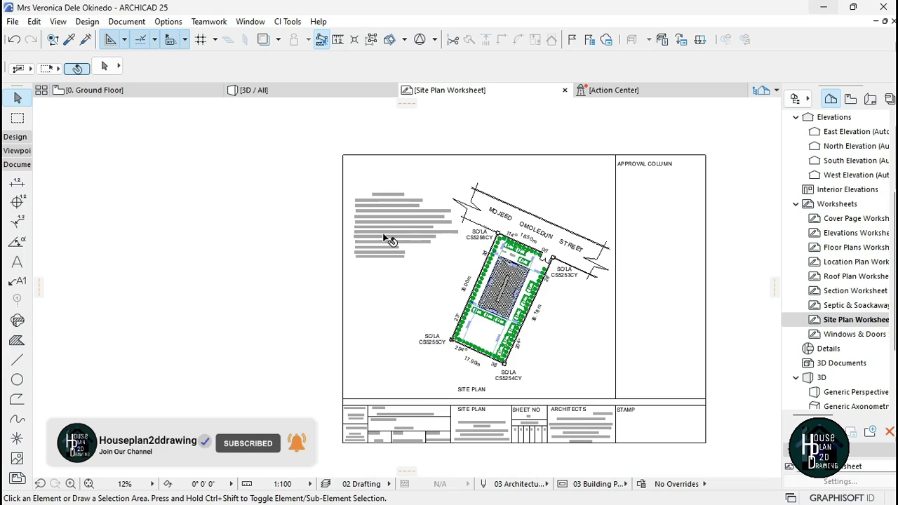
{"action": "scroll", "coordinate": [390, 240], "scroll_direction": "up", "scroll_amount": 5}
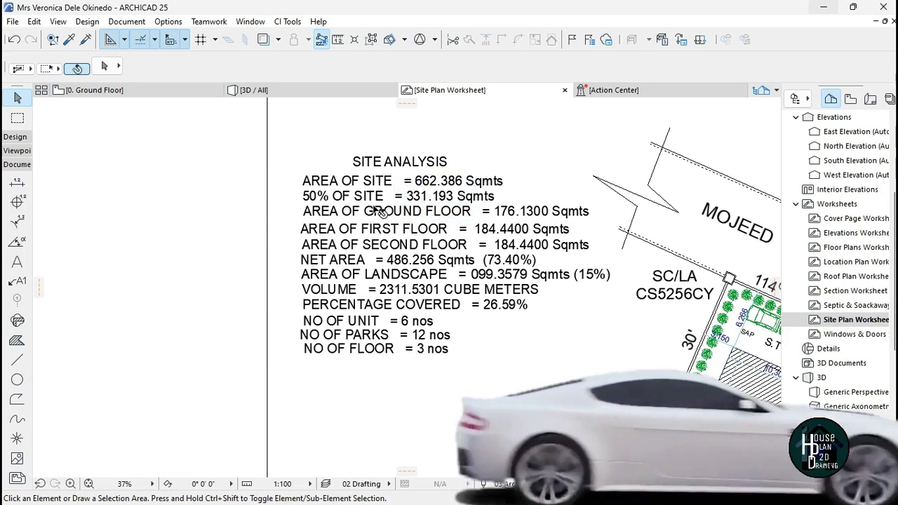
{"action": "scroll", "coordinate": [379, 211], "scroll_direction": "up", "scroll_amount": 2}
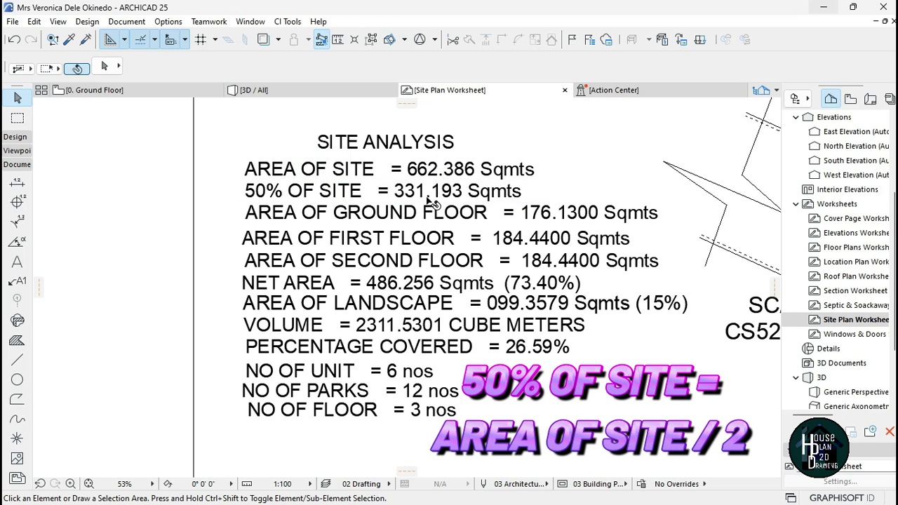
{"action": "scroll", "coordinate": [647, 300], "scroll_direction": "up", "scroll_amount": 1}
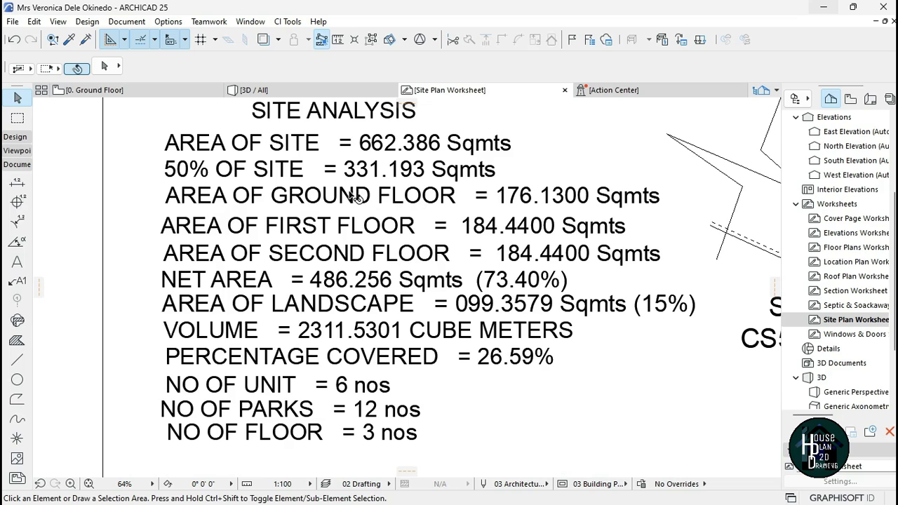
- Inspect the 0. Ground Floor plan's overall dimension lines, then return to the Site Plan Worksheet
{"action": "left_click", "coordinate": [170, 89]}
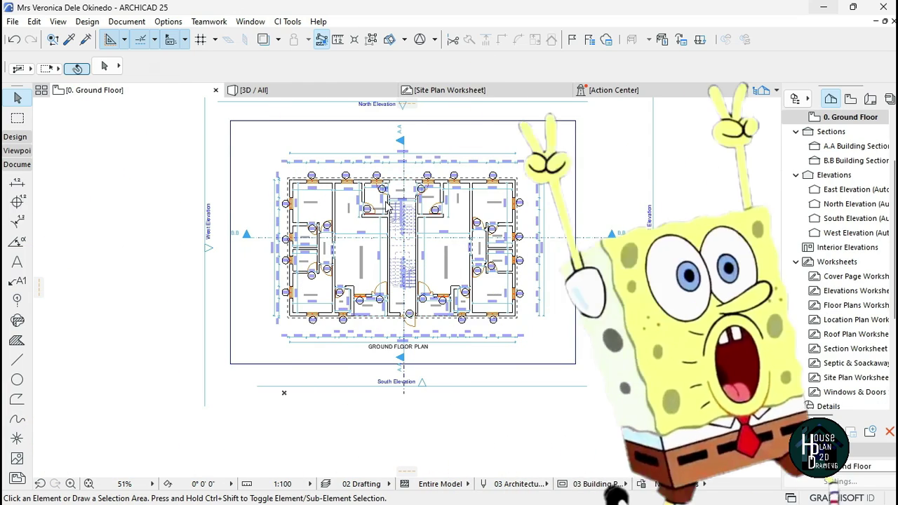
{"action": "scroll", "coordinate": [406, 147], "scroll_direction": "up", "scroll_amount": 3}
{"action": "scroll", "coordinate": [407, 147], "scroll_direction": "up", "scroll_amount": 3}
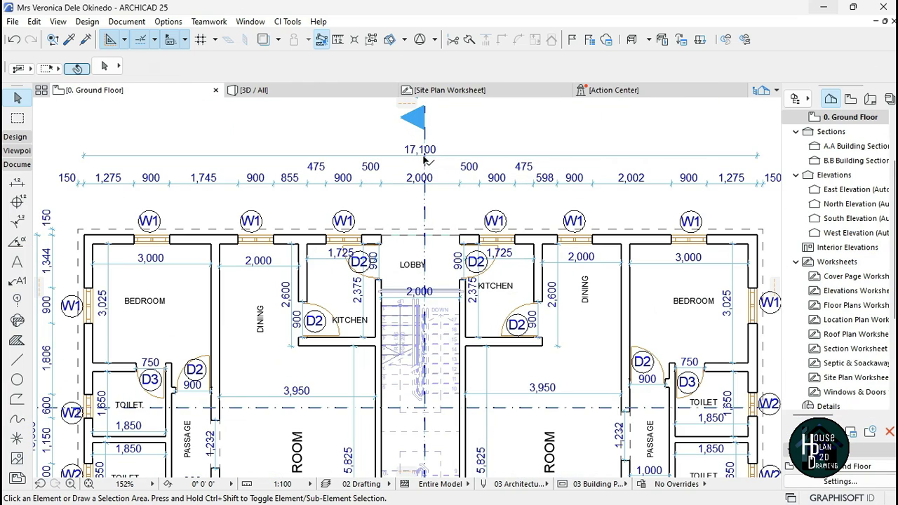
{"action": "scroll", "coordinate": [493, 163], "scroll_direction": "down", "scroll_amount": 2}
{"action": "scroll", "coordinate": [410, 180], "scroll_direction": "down", "scroll_amount": 2}
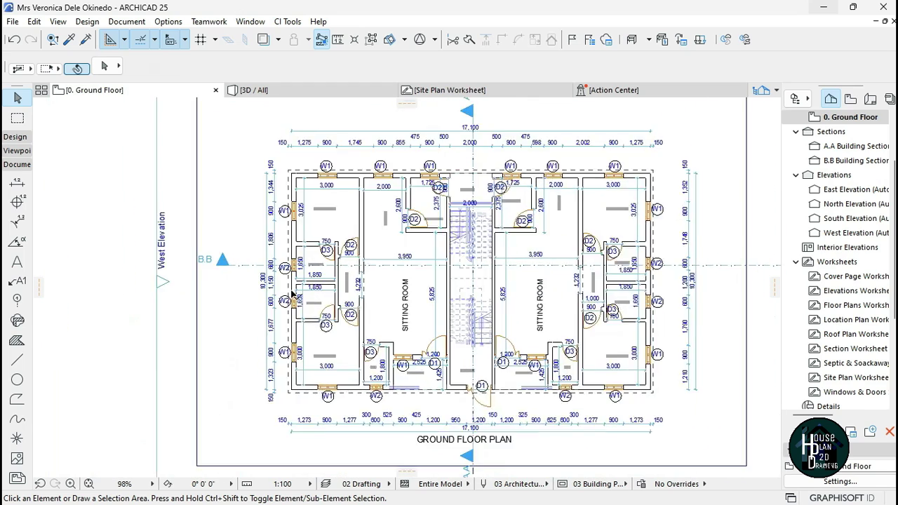
{"action": "scroll", "coordinate": [238, 287], "scroll_direction": "up", "scroll_amount": 4}
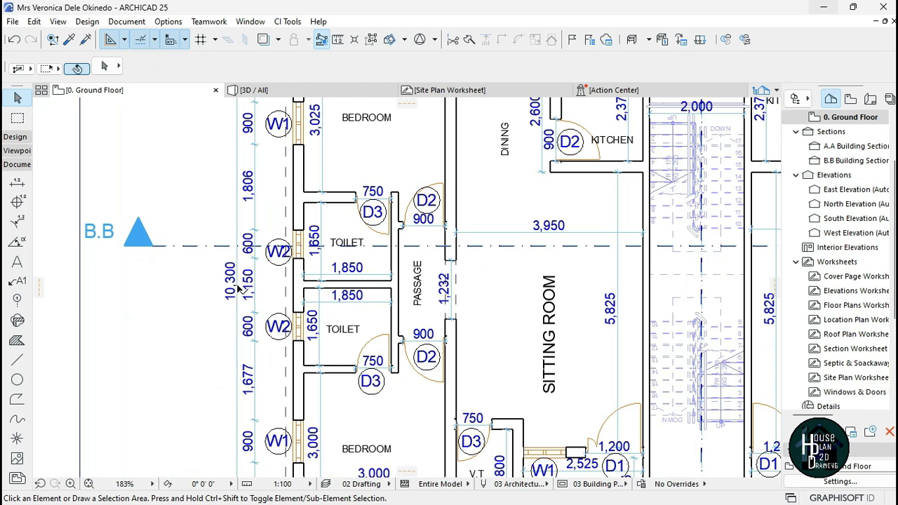
{"action": "left_click", "coordinate": [449, 90]}
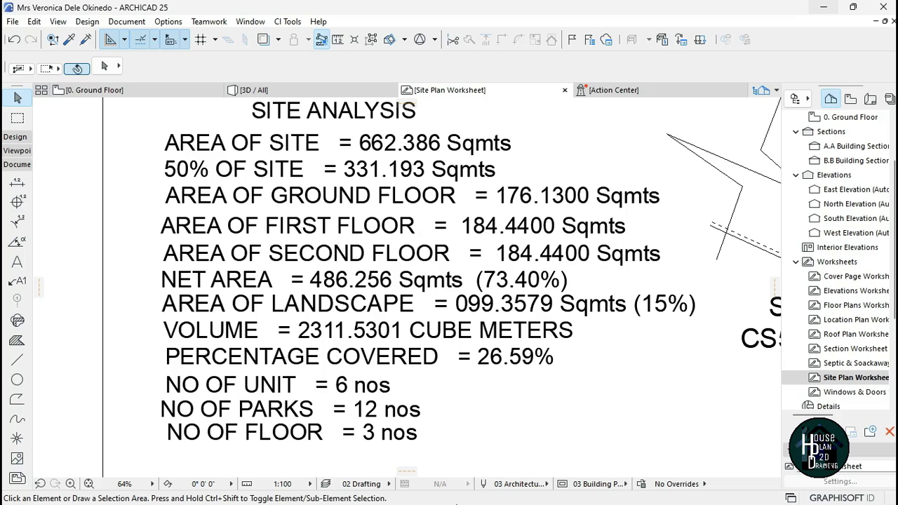
- Launch Windows Calculator, keep it on top, and bring up the ground floor plan
{"action": "left_click", "coordinate": [581, 489]}
{"action": "left_click", "coordinate": [726, 77]}
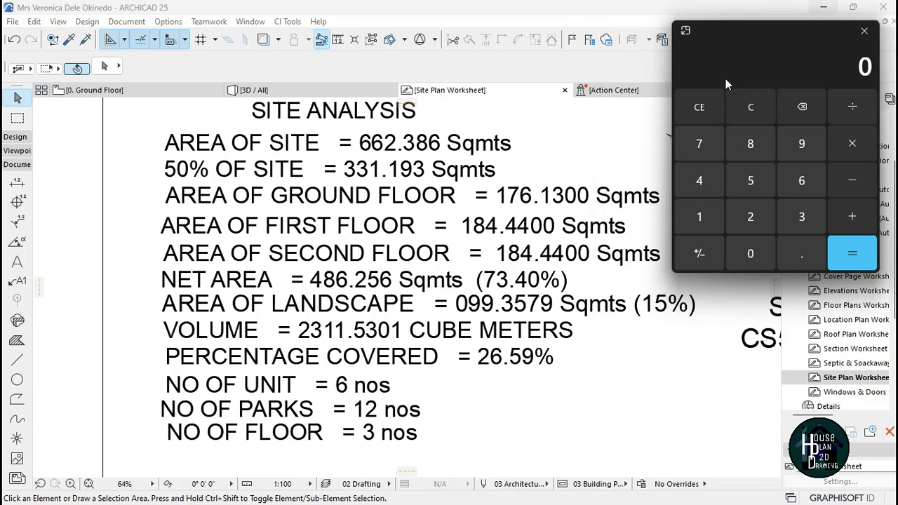
{"action": "key", "text": "F2"}
{"action": "scroll", "coordinate": [385, 200], "scroll_direction": "up", "scroll_amount": 4}
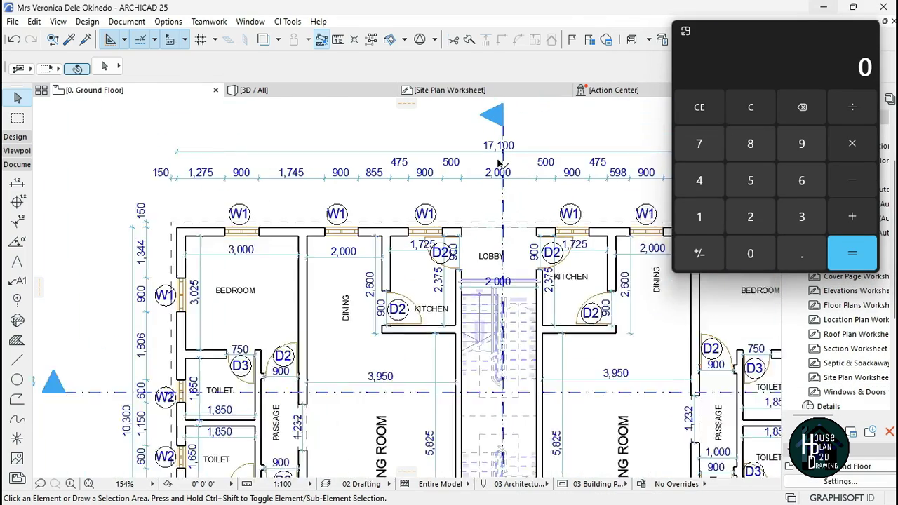
{"action": "scroll", "coordinate": [500, 164], "scroll_direction": "up", "scroll_amount": 1}
- Multiply 17,100 by 10,300 in the calculator to get 176,130,000
{"action": "left_click", "coordinate": [699, 217]}
{"action": "type", "text": "7"}
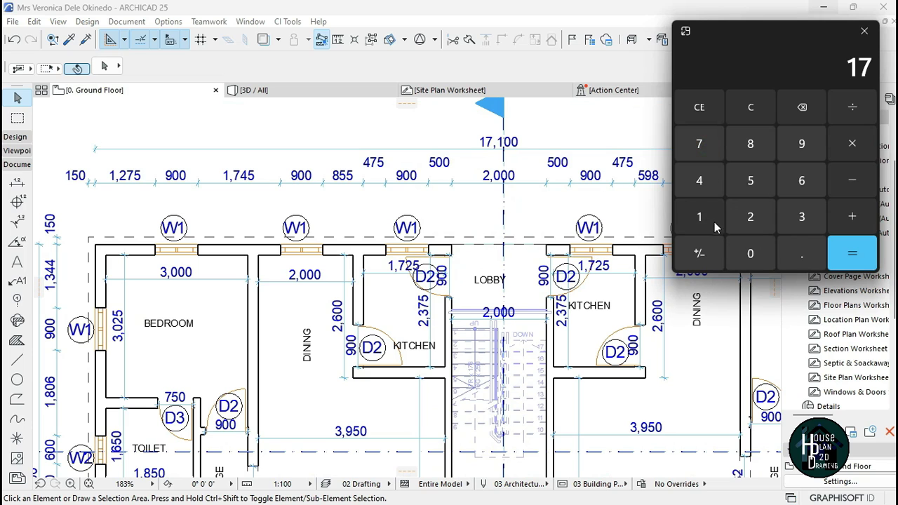
{"action": "left_click", "coordinate": [709, 219]}
{"action": "left_click", "coordinate": [747, 250]}
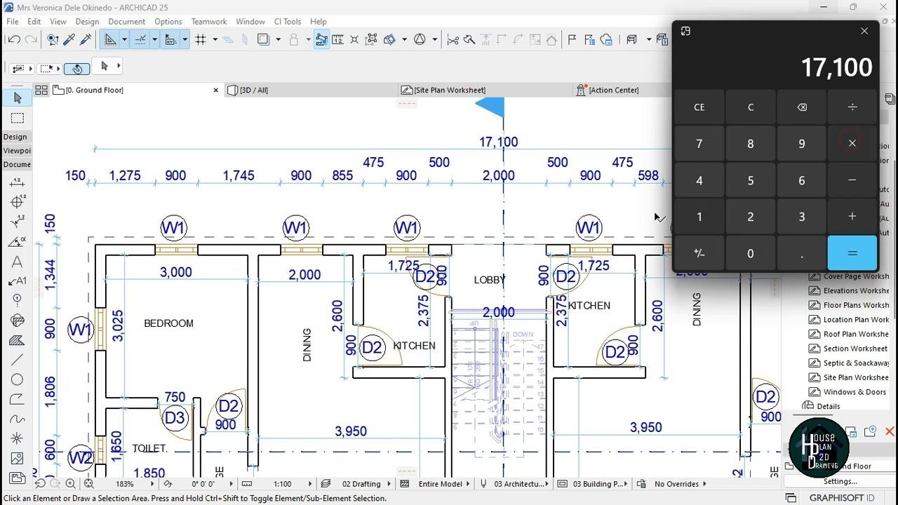
{"action": "scroll", "coordinate": [491, 201], "scroll_direction": "down", "scroll_amount": 2}
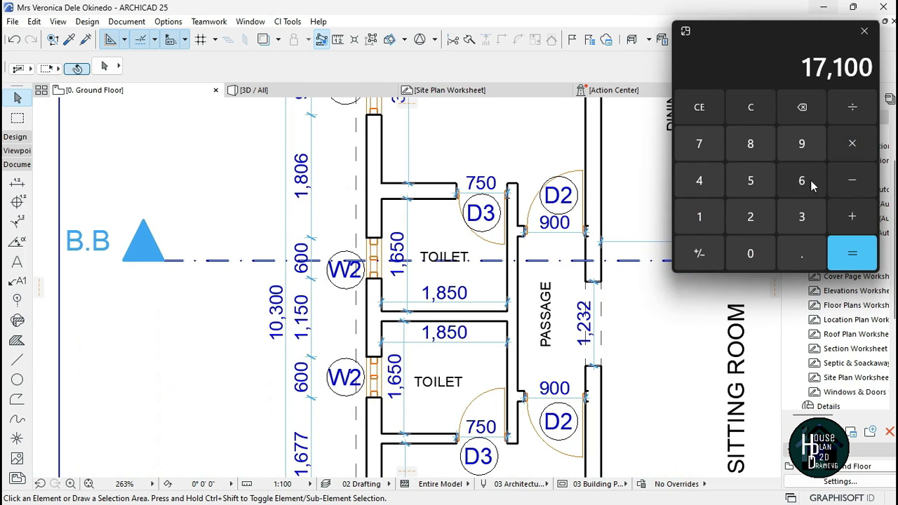
{"action": "left_click", "coordinate": [699, 217]}
{"action": "left_click", "coordinate": [749, 254]}
{"action": "left_click", "coordinate": [800, 216]}
{"action": "left_click", "coordinate": [753, 257]}
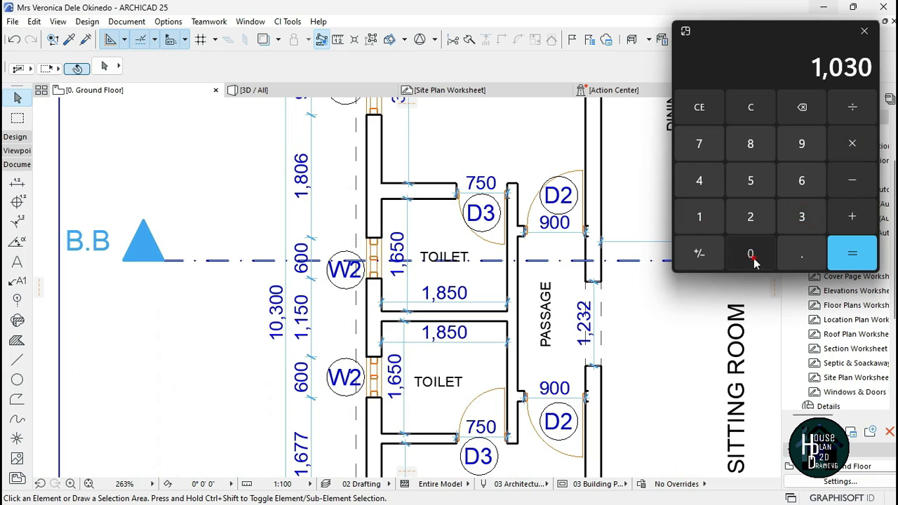
{"action": "left_click", "coordinate": [751, 256]}
{"action": "left_click", "coordinate": [852, 252]}
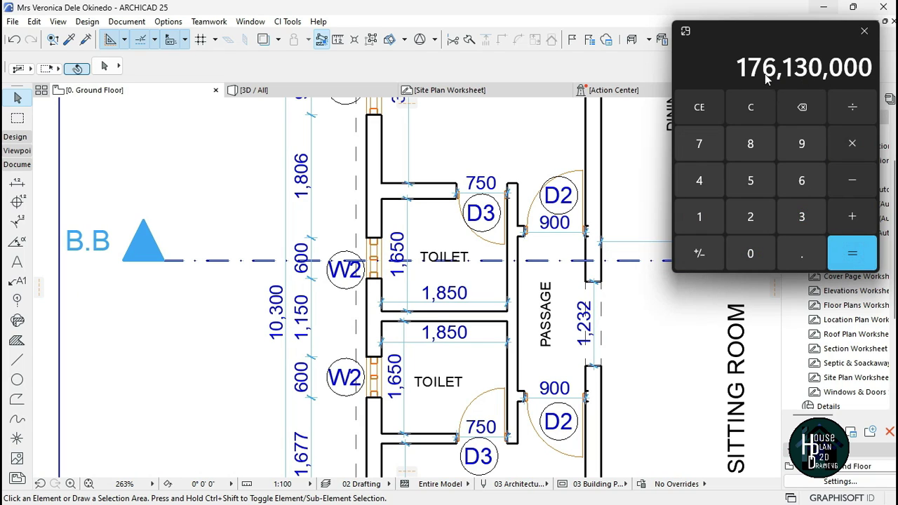
- Return to the Site Plan Worksheet and pick out the AREA OF LANDSCAPE line
{"action": "left_click", "coordinate": [469, 90]}
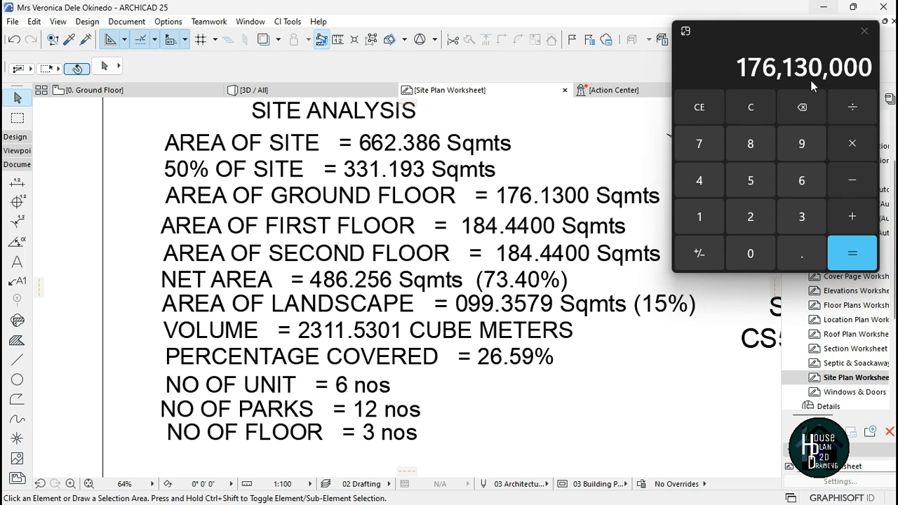
{"action": "scroll", "coordinate": [493, 221], "scroll_direction": "down", "scroll_amount": 2}
{"action": "scroll", "coordinate": [199, 253], "scroll_direction": "up", "scroll_amount": 4}
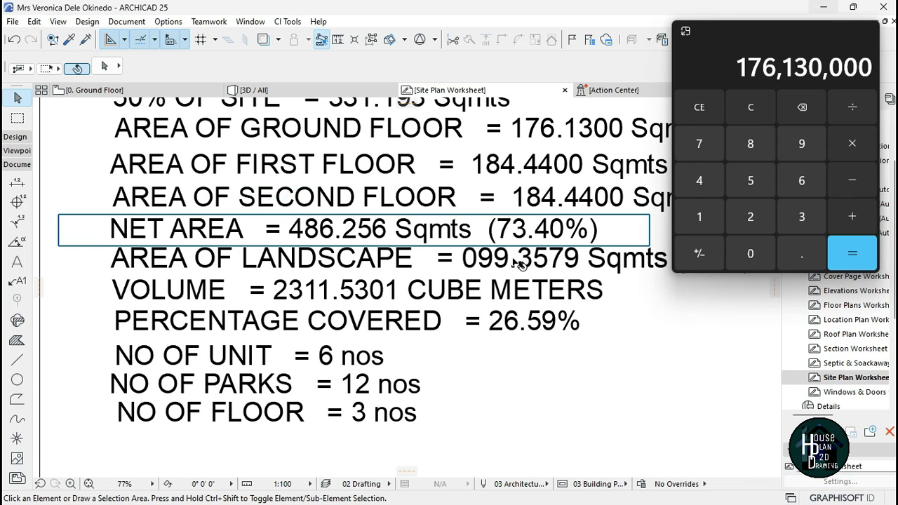
{"action": "scroll", "coordinate": [519, 261], "scroll_direction": "down", "scroll_amount": 3}
{"action": "scroll", "coordinate": [259, 257], "scroll_direction": "up", "scroll_amount": 2}
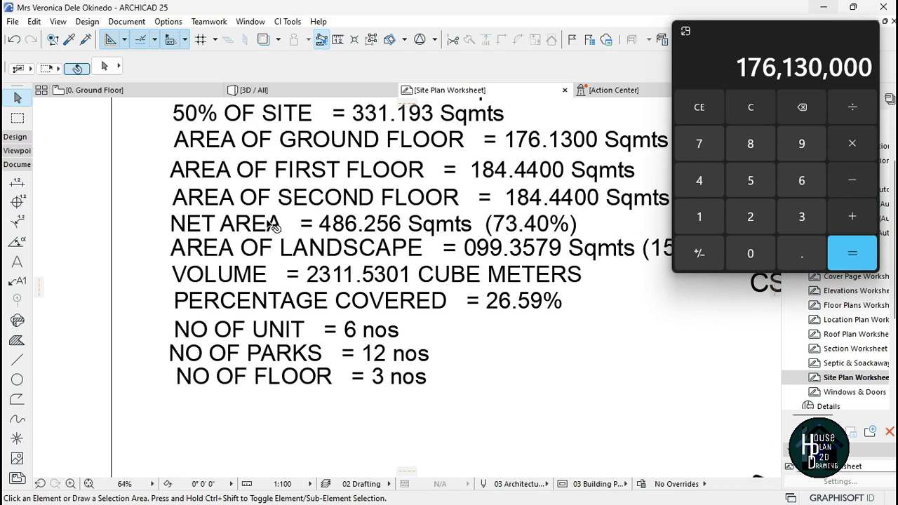
{"action": "left_click", "coordinate": [565, 250]}
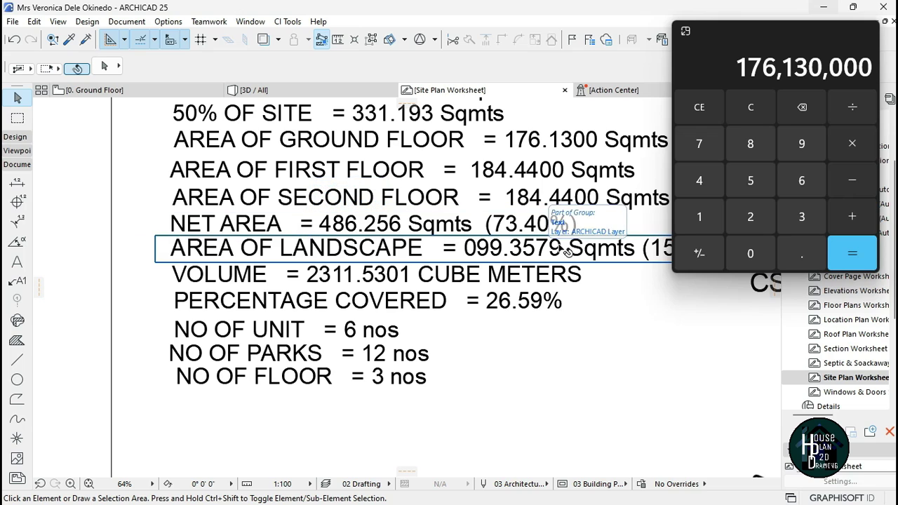
{"action": "scroll", "coordinate": [436, 244], "scroll_direction": "down", "scroll_amount": 2}
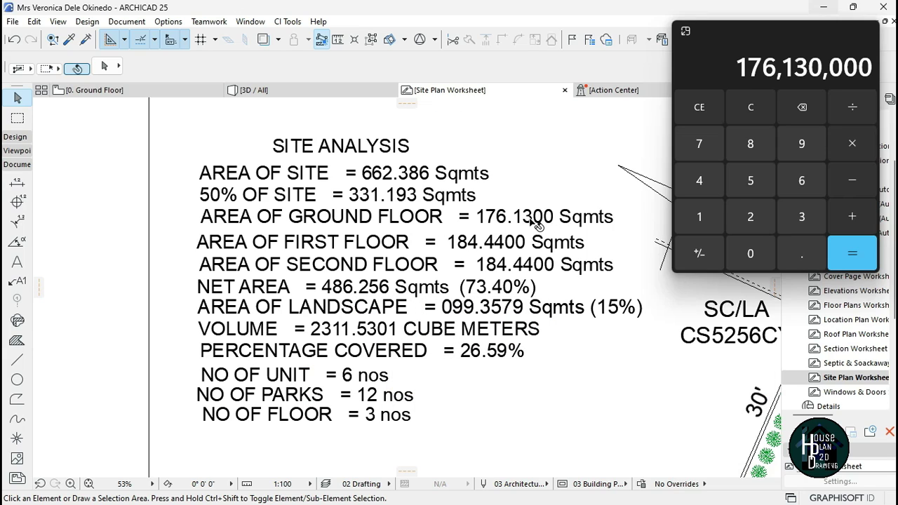
{"action": "left_click", "coordinate": [751, 108]}
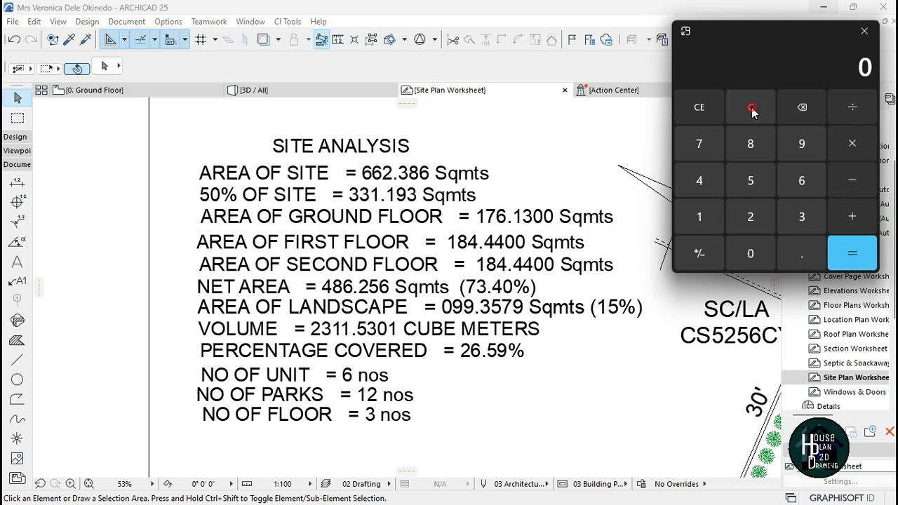
{"action": "left_click", "coordinate": [800, 180]}
{"action": "left_click", "coordinate": [801, 180]}
{"action": "left_click", "coordinate": [750, 216]}
{"action": "left_click", "coordinate": [805, 256]}
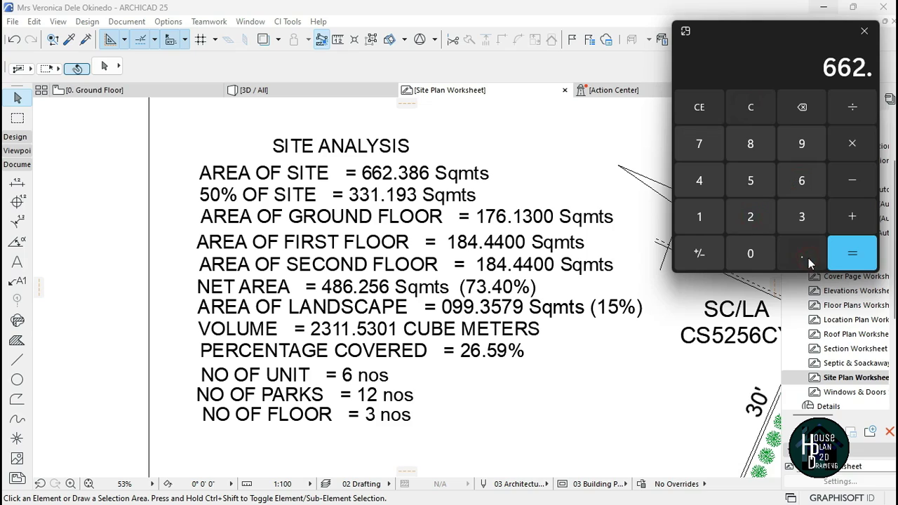
{"action": "left_click", "coordinate": [801, 214]}
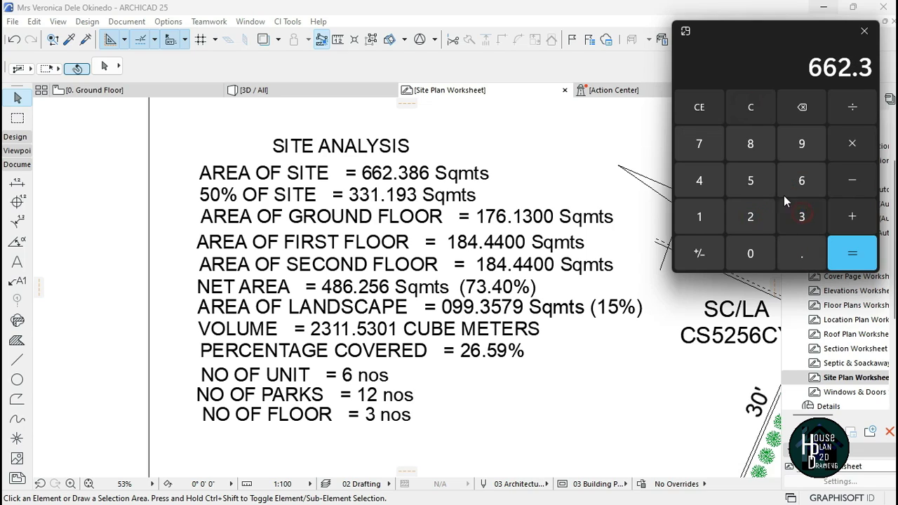
{"action": "left_click", "coordinate": [755, 143]}
{"action": "left_click", "coordinate": [798, 178]}
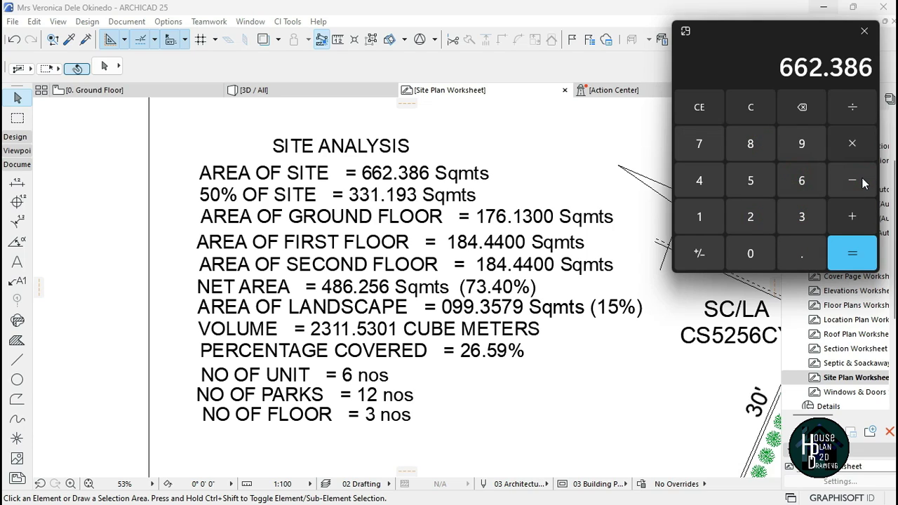
{"action": "left_click", "coordinate": [860, 179]}
{"action": "left_click", "coordinate": [699, 217]}
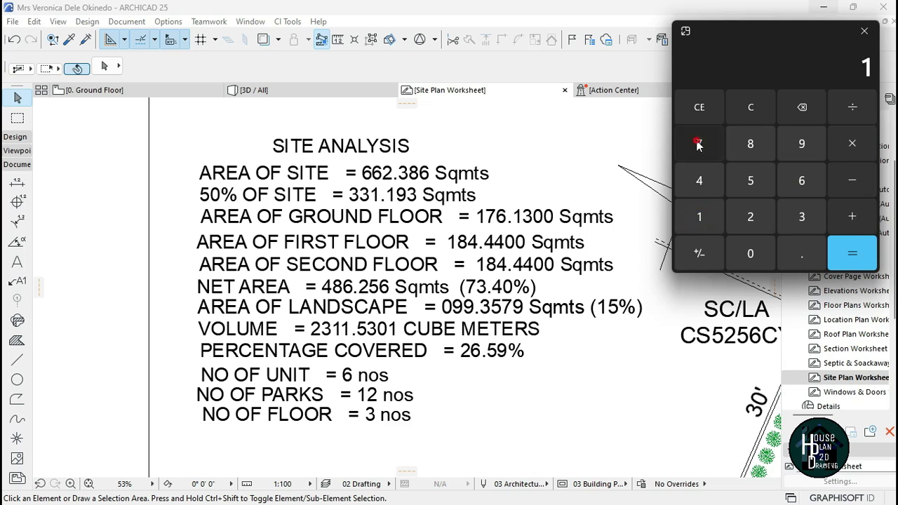
{"action": "left_click", "coordinate": [699, 143]}
{"action": "left_click", "coordinate": [805, 181]}
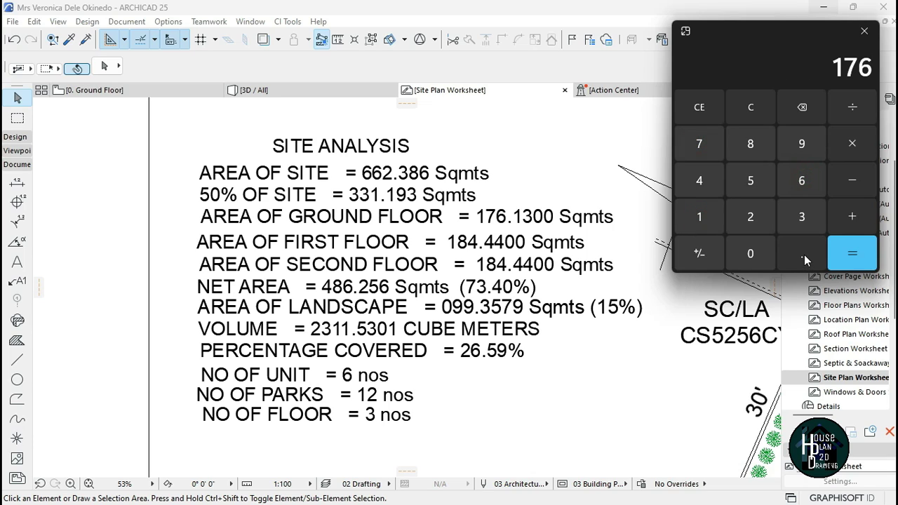
{"action": "left_click", "coordinate": [804, 255]}
{"action": "left_click", "coordinate": [698, 216]}
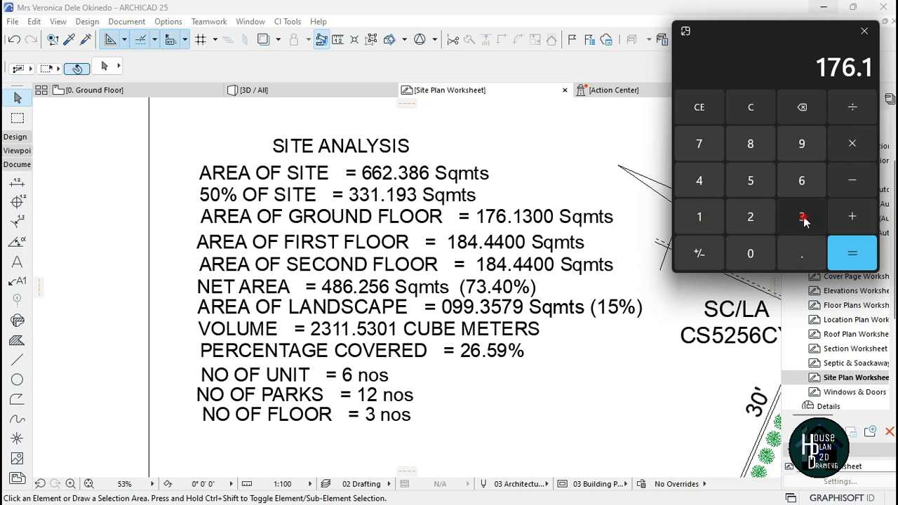
{"action": "left_click", "coordinate": [803, 218]}
{"action": "left_click", "coordinate": [754, 254]}
{"action": "left_click", "coordinate": [754, 254]}
{"action": "left_click", "coordinate": [851, 253]}
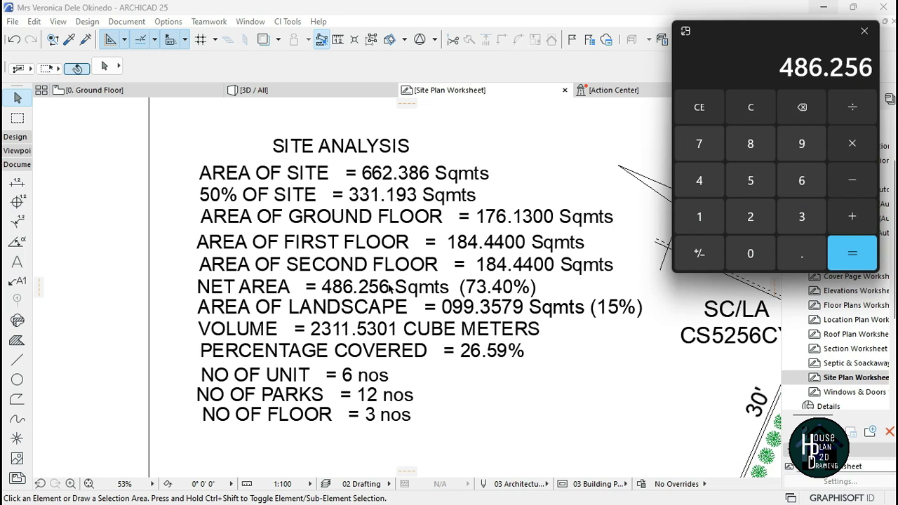
{"action": "scroll", "coordinate": [390, 287], "scroll_direction": "down", "scroll_amount": 2}
{"action": "scroll", "coordinate": [421, 280], "scroll_direction": "up", "scroll_amount": 3}
{"action": "scroll", "coordinate": [474, 260], "scroll_direction": "down", "scroll_amount": 3}
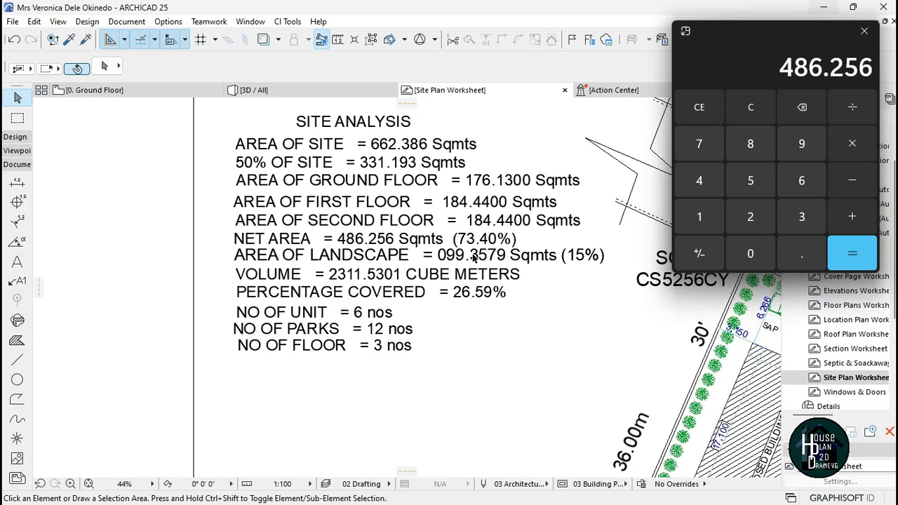
{"action": "scroll", "coordinate": [474, 258], "scroll_direction": "up", "scroll_amount": 2}
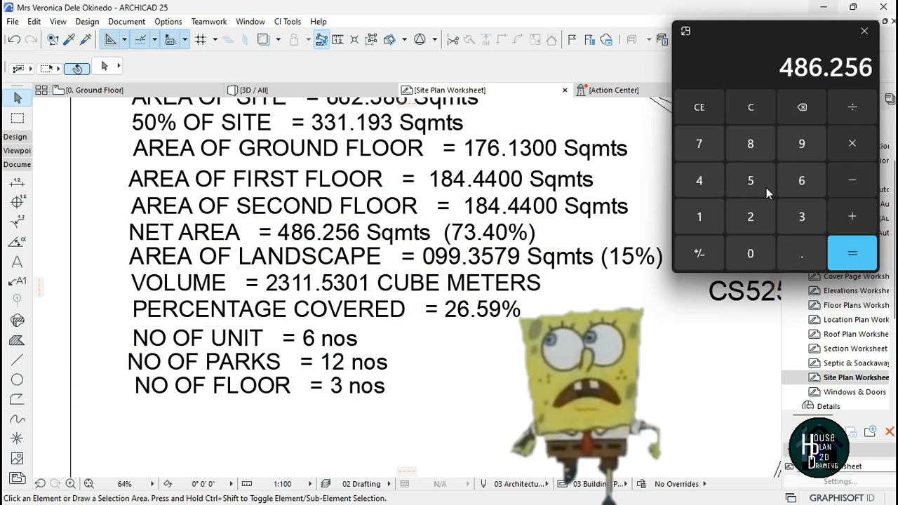
{"action": "left_click", "coordinate": [685, 31]}
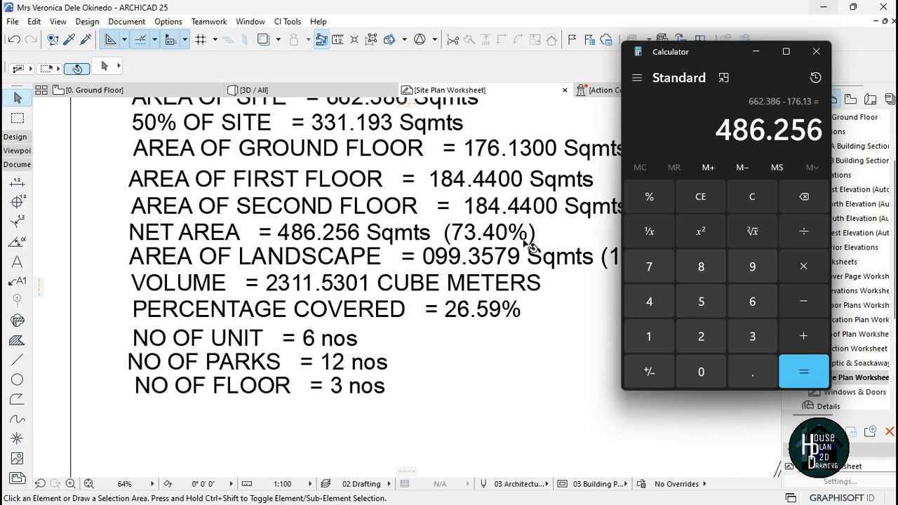
{"action": "left_click", "coordinate": [787, 57]}
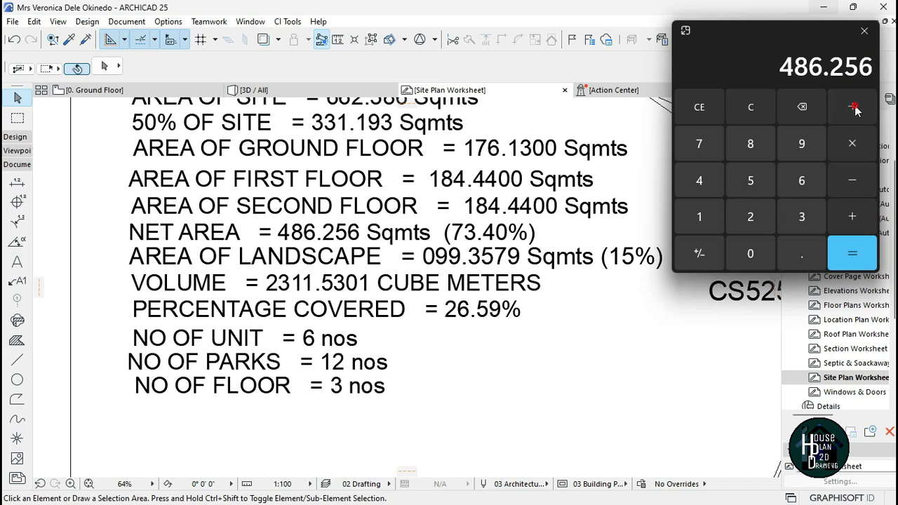
- Divide the 486.256 net area by the 662.386 site area
{"action": "scroll", "coordinate": [440, 287], "scroll_direction": "down", "scroll_amount": 2}
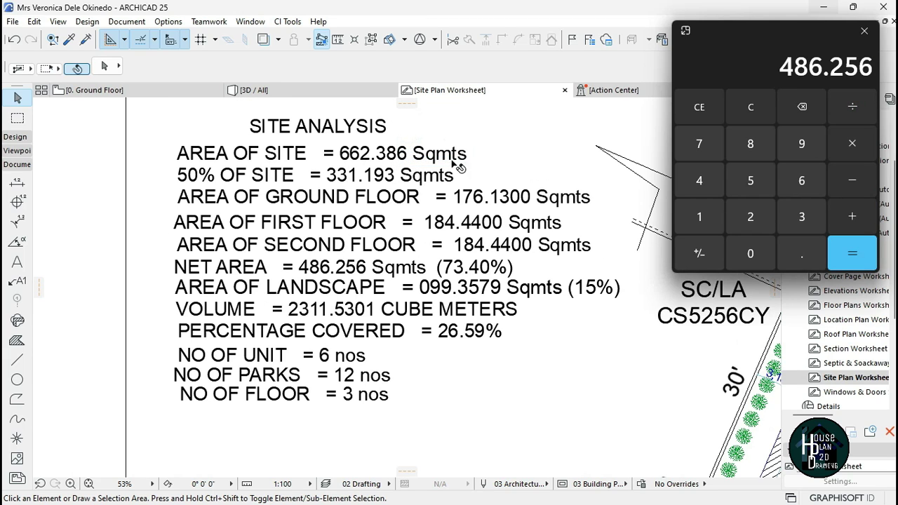
{"action": "double_click", "coordinate": [811, 183]}
{"action": "left_click", "coordinate": [750, 217]}
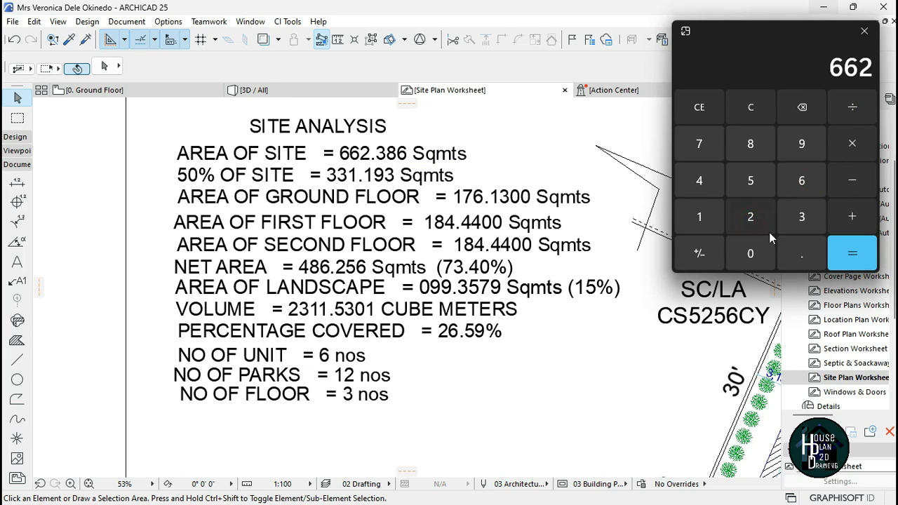
{"action": "left_click", "coordinate": [806, 261]}
{"action": "left_click", "coordinate": [803, 210]}
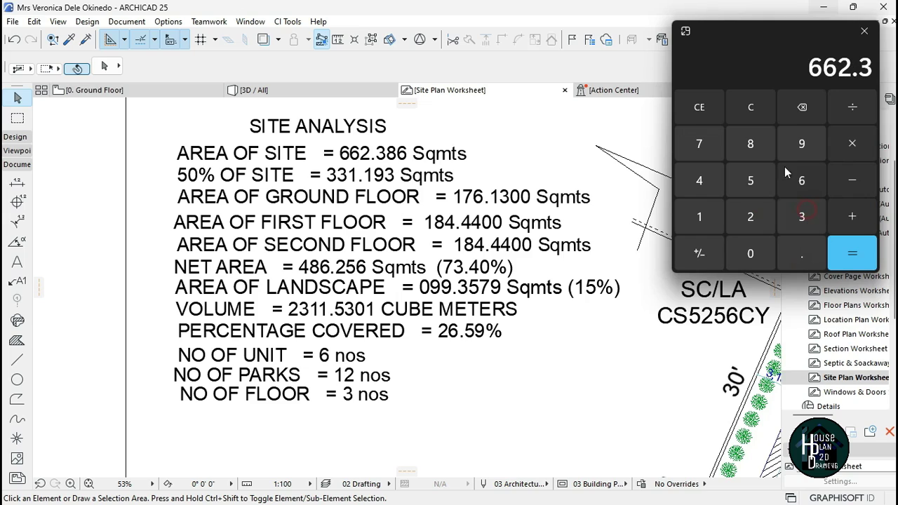
{"action": "left_click", "coordinate": [750, 144]}
{"action": "left_click", "coordinate": [801, 186]}
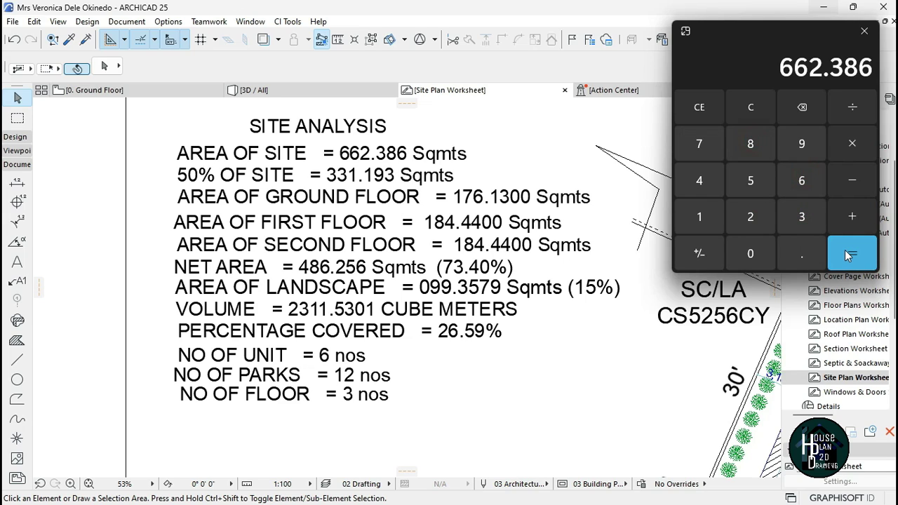
{"action": "left_click", "coordinate": [864, 261]}
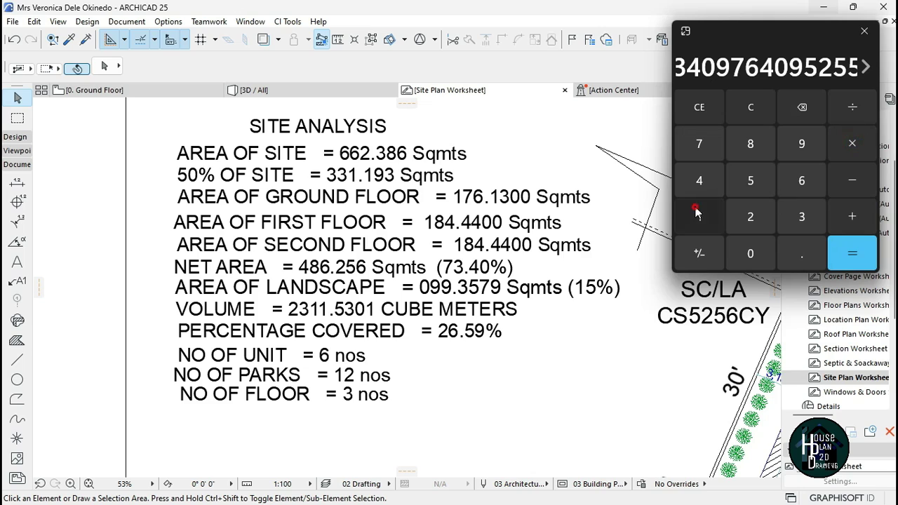
- Multiply by 100 to get 73.4097640952564, widening the calculator to read it, then narrowing it
{"action": "left_click", "coordinate": [697, 213]}
{"action": "left_click", "coordinate": [747, 253]}
{"action": "left_click", "coordinate": [748, 253]}
{"action": "left_click", "coordinate": [852, 247]}
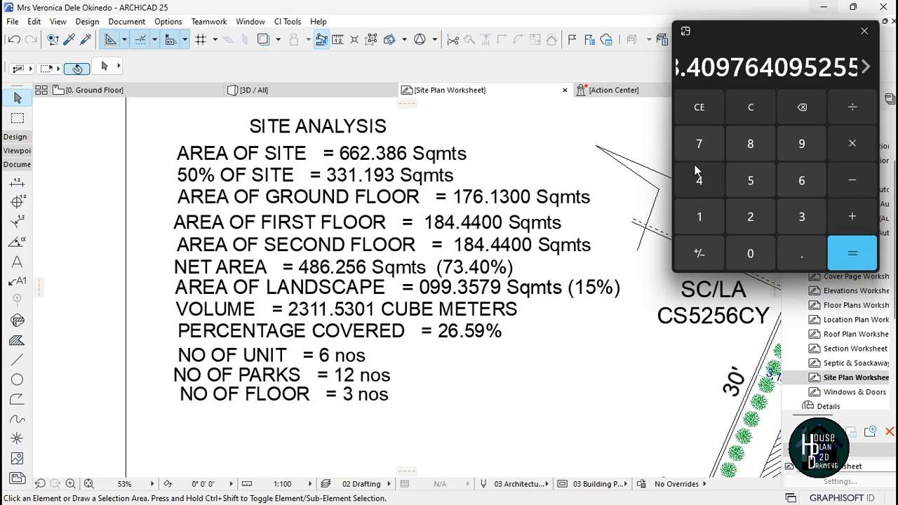
{"action": "left_click_drag", "start_coordinate": [674, 136], "coordinate": [598, 135]}
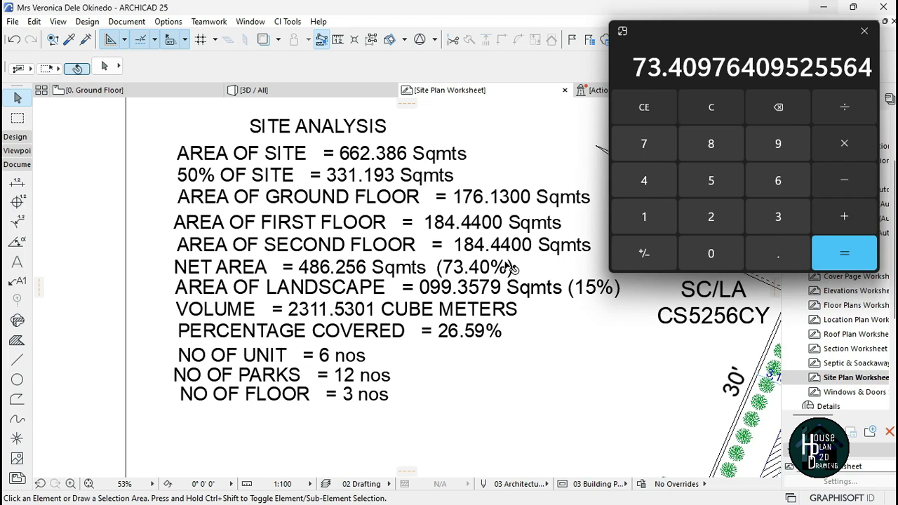
{"action": "scroll", "coordinate": [280, 270], "scroll_direction": "up", "scroll_amount": 1}
{"action": "scroll", "coordinate": [294, 295], "scroll_direction": "down", "scroll_amount": 1}
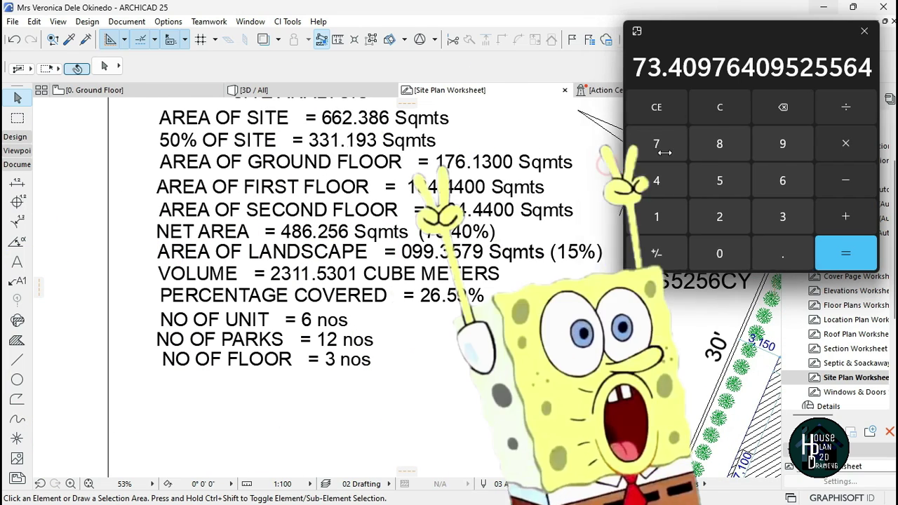
{"action": "left_click_drag", "start_coordinate": [610, 155], "coordinate": [648, 154]}
- Clear the calculator and divide the 662.386 site area by 100
{"action": "left_click", "coordinate": [735, 106]}
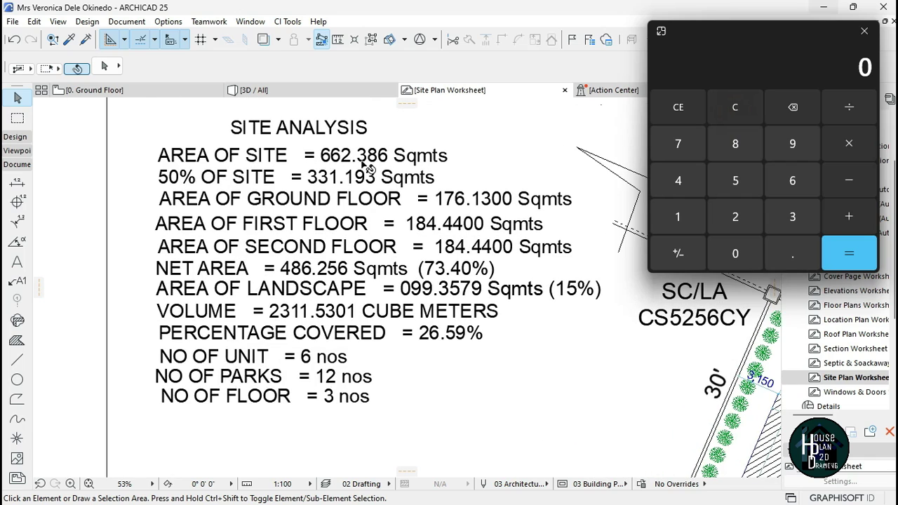
{"action": "left_click", "coordinate": [792, 180]}
{"action": "left_click", "coordinate": [792, 180]}
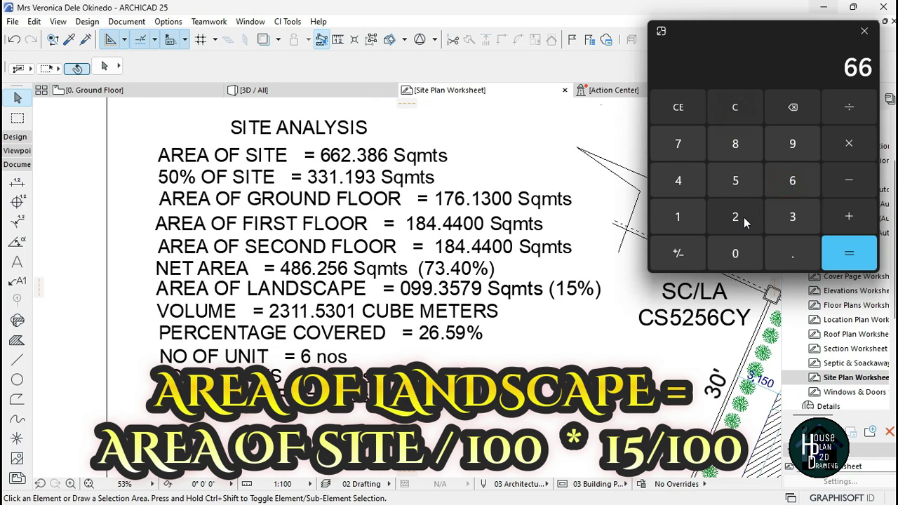
{"action": "left_click", "coordinate": [743, 216]}
{"action": "left_click", "coordinate": [794, 260]}
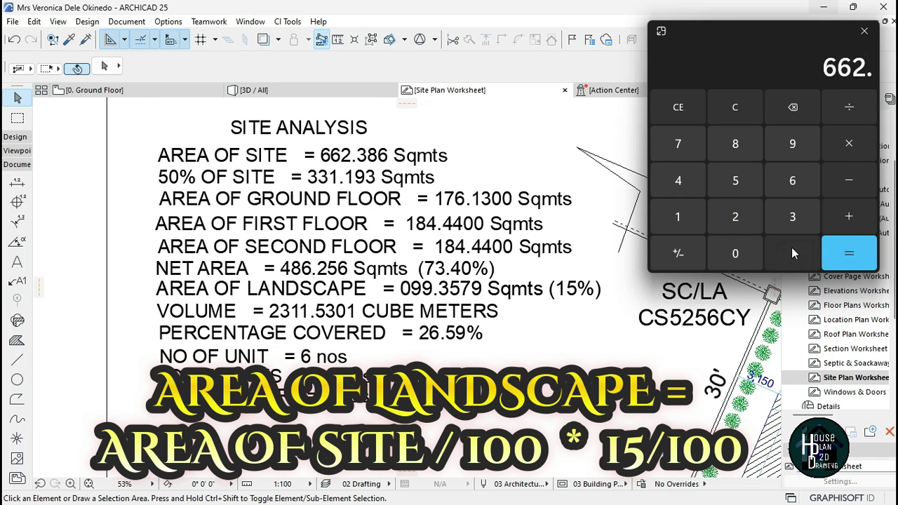
{"action": "left_click", "coordinate": [793, 217]}
{"action": "left_click", "coordinate": [736, 144]}
{"action": "left_click", "coordinate": [793, 181]}
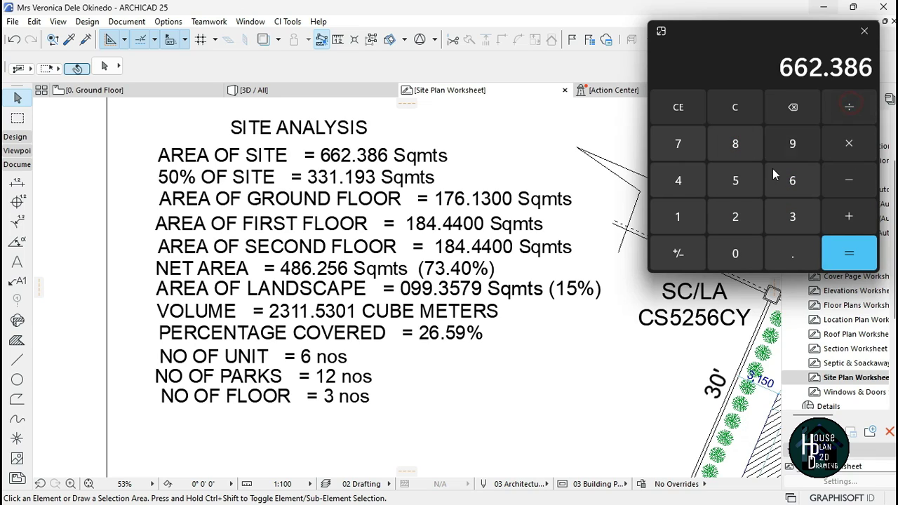
{"action": "left_click", "coordinate": [678, 218]}
{"action": "left_click", "coordinate": [735, 254]}
{"action": "left_click", "coordinate": [735, 253]}
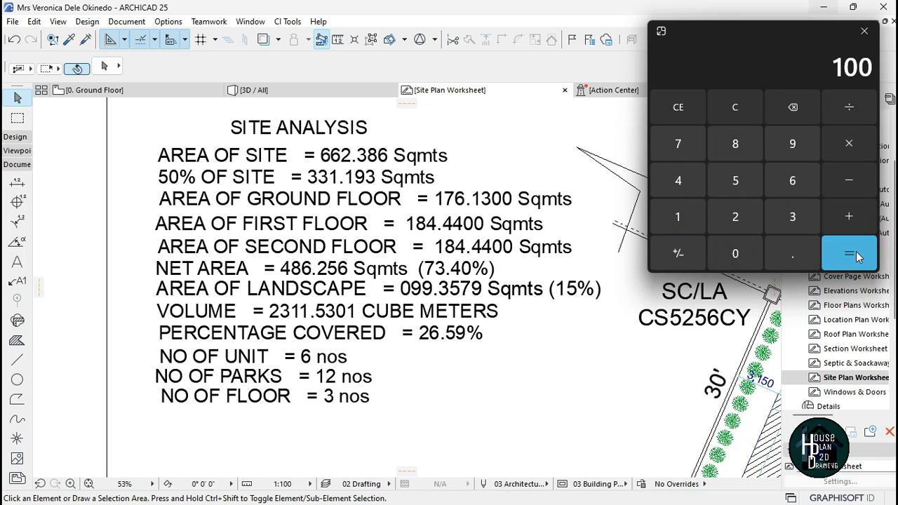
{"action": "left_click", "coordinate": [854, 259]}
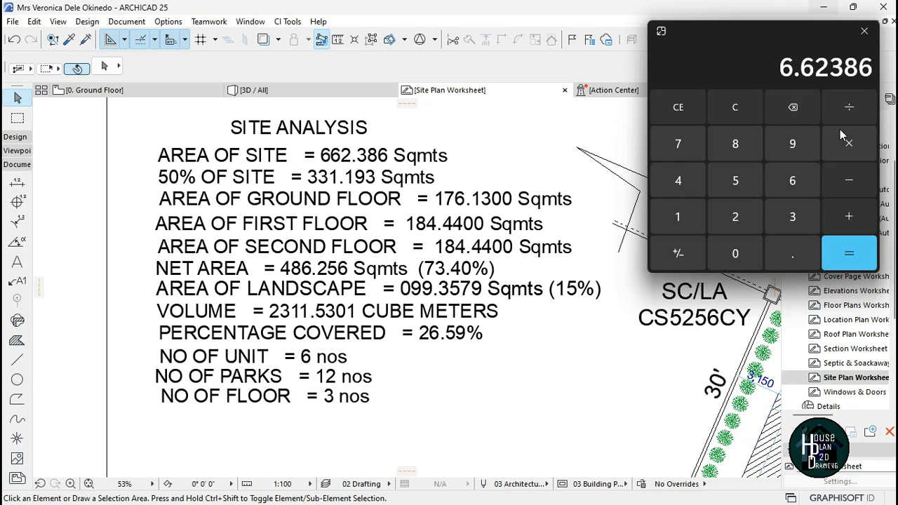
- Multiply by 15 for 99.3579, divide by 100 for 0.993579, then clear the display
{"action": "left_click", "coordinate": [680, 214]}
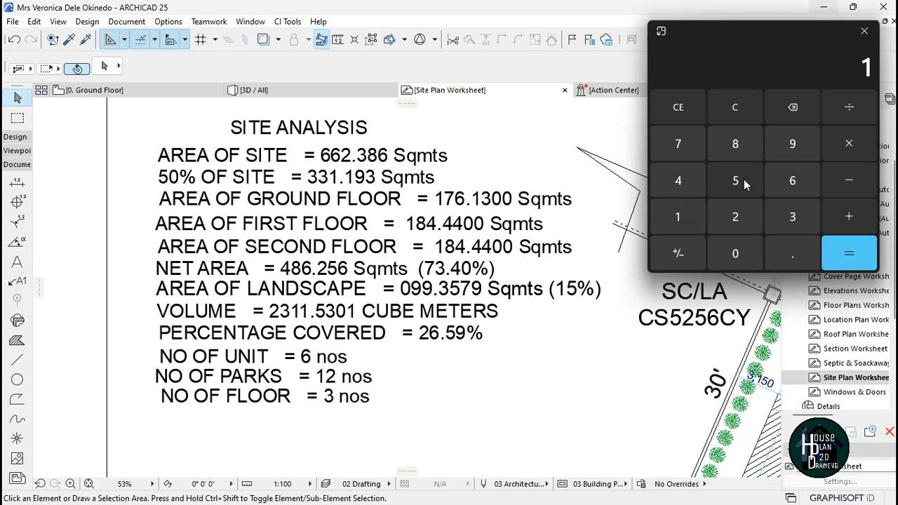
{"action": "left_click", "coordinate": [742, 180]}
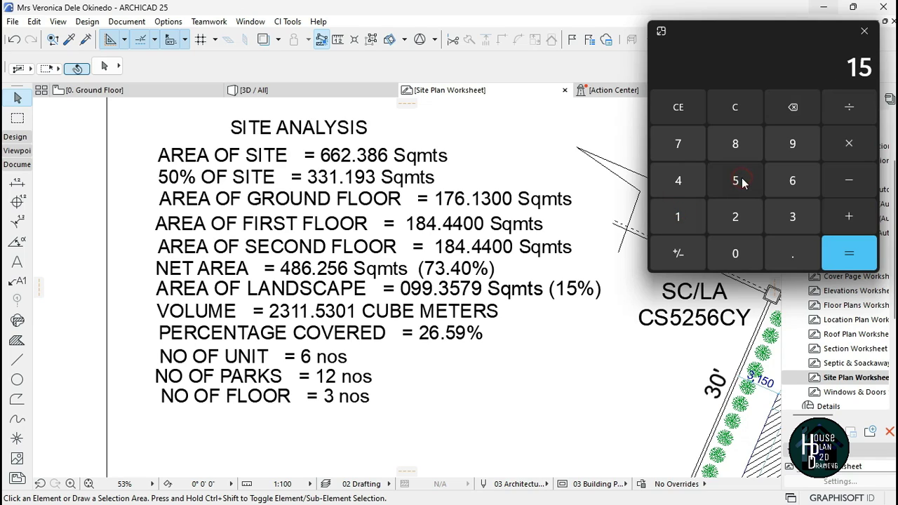
{"action": "left_click", "coordinate": [848, 107]}
{"action": "left_click", "coordinate": [678, 217]}
{"action": "left_click", "coordinate": [735, 253]}
{"action": "left_click", "coordinate": [735, 253]}
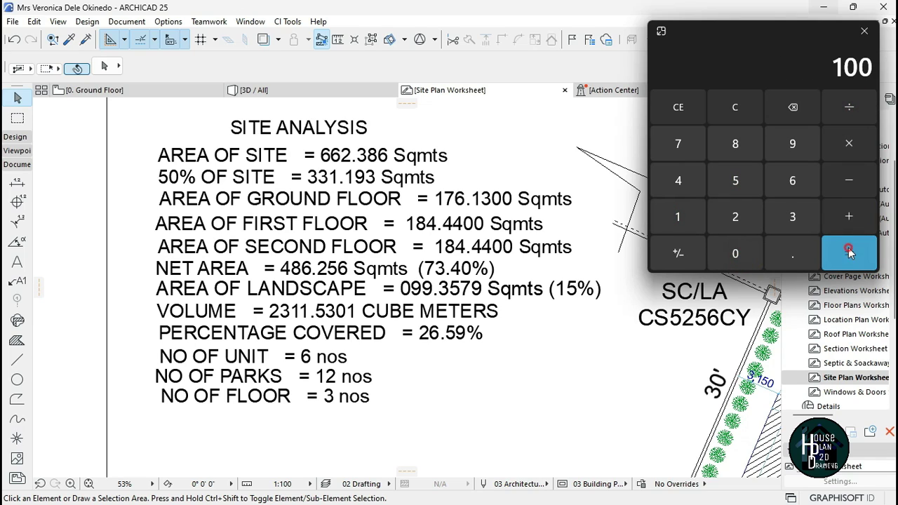
{"action": "left_click", "coordinate": [845, 254]}
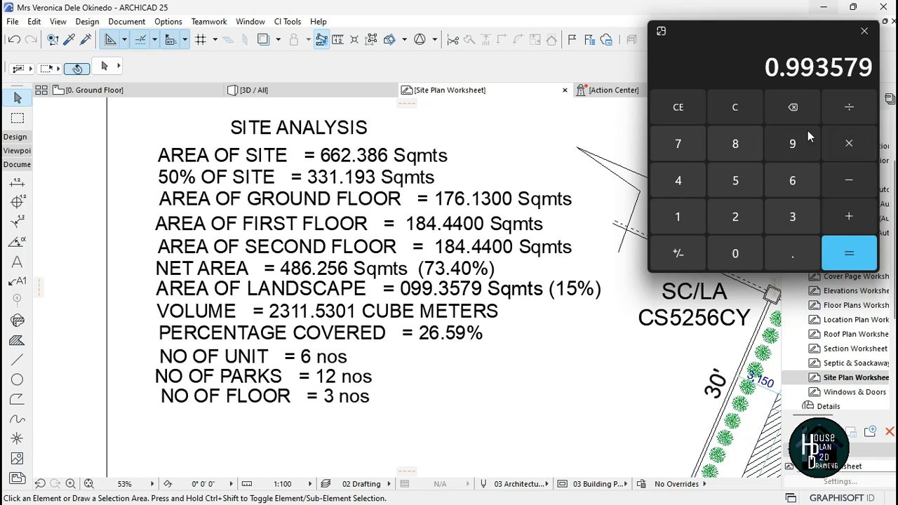
{"action": "left_click", "coordinate": [736, 107]}
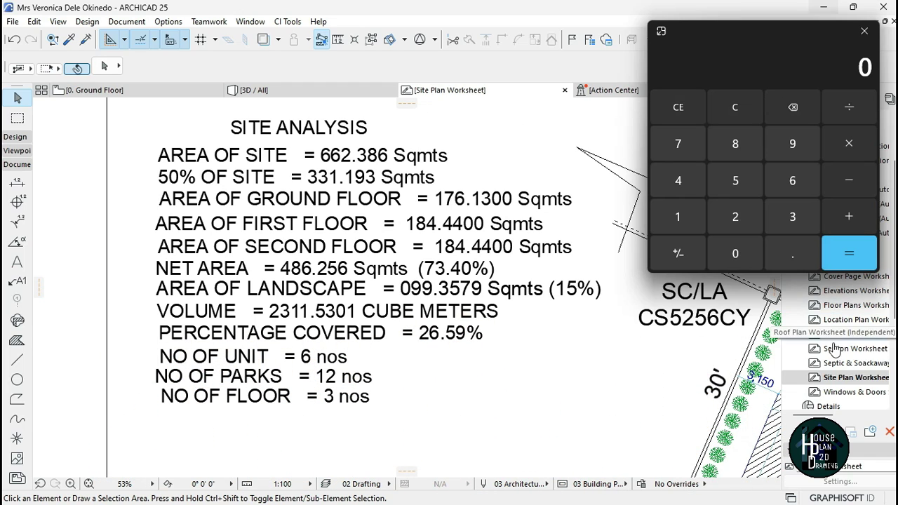
- Open the Section Worksheet and zoom around Section A.A's stacked height dimensions
{"action": "left_click", "coordinate": [860, 354]}
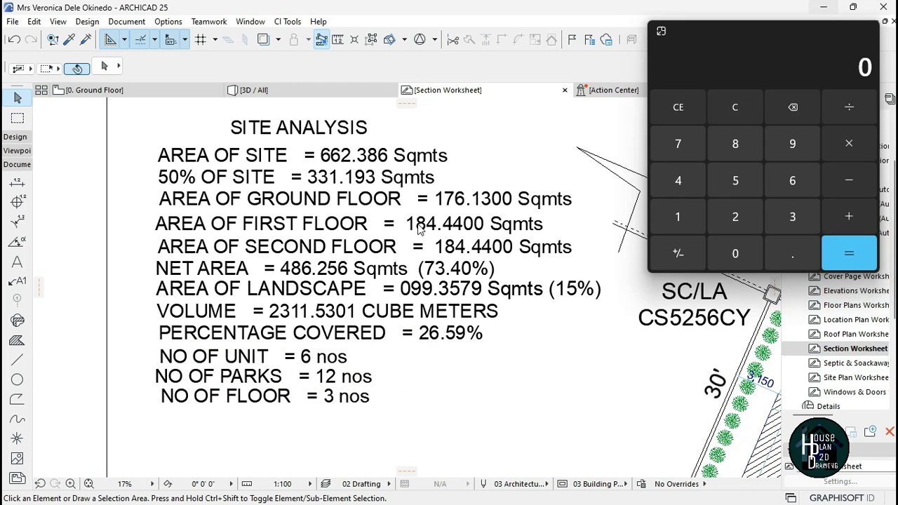
{"action": "scroll", "coordinate": [377, 261], "scroll_direction": "down", "scroll_amount": 4}
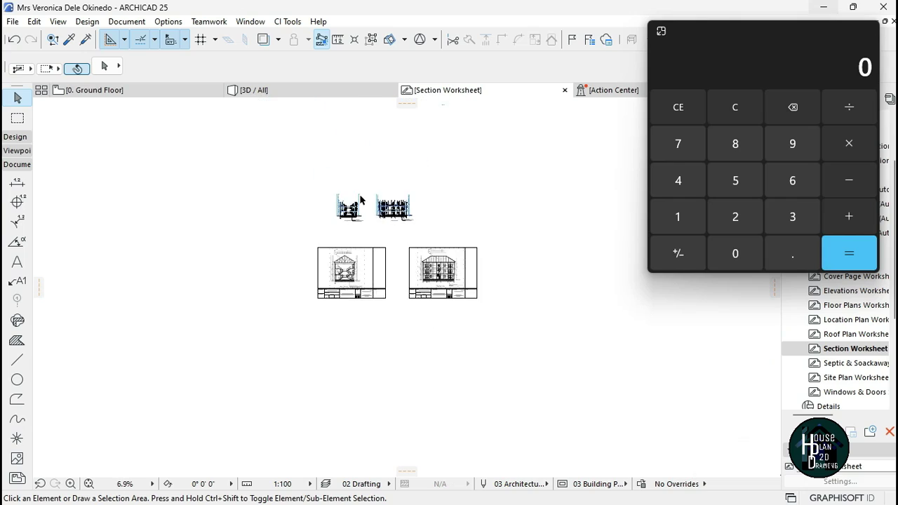
{"action": "scroll", "coordinate": [344, 242], "scroll_direction": "up", "scroll_amount": 5}
{"action": "scroll", "coordinate": [343, 242], "scroll_direction": "up", "scroll_amount": 9}
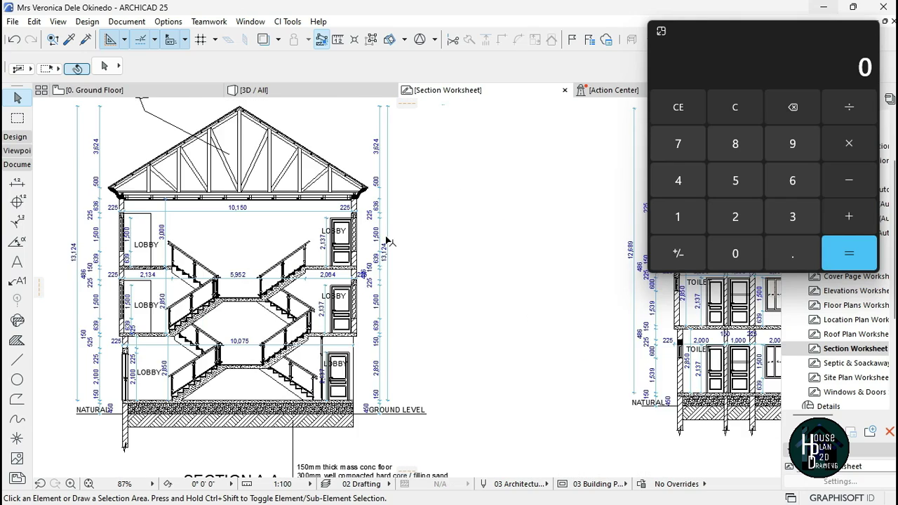
{"action": "scroll", "coordinate": [403, 272], "scroll_direction": "down", "scroll_amount": 3}
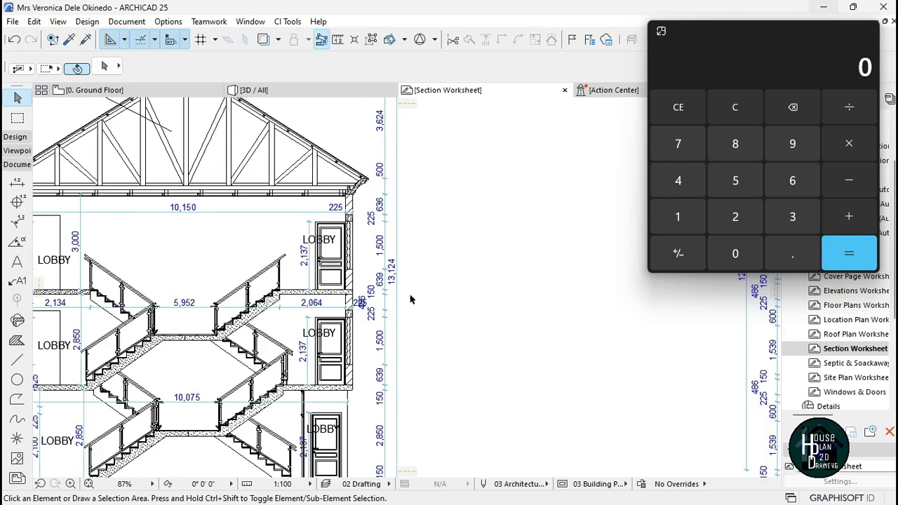
{"action": "scroll", "coordinate": [349, 249], "scroll_direction": "up", "scroll_amount": 2}
{"action": "scroll", "coordinate": [316, 241], "scroll_direction": "down", "scroll_amount": 3}
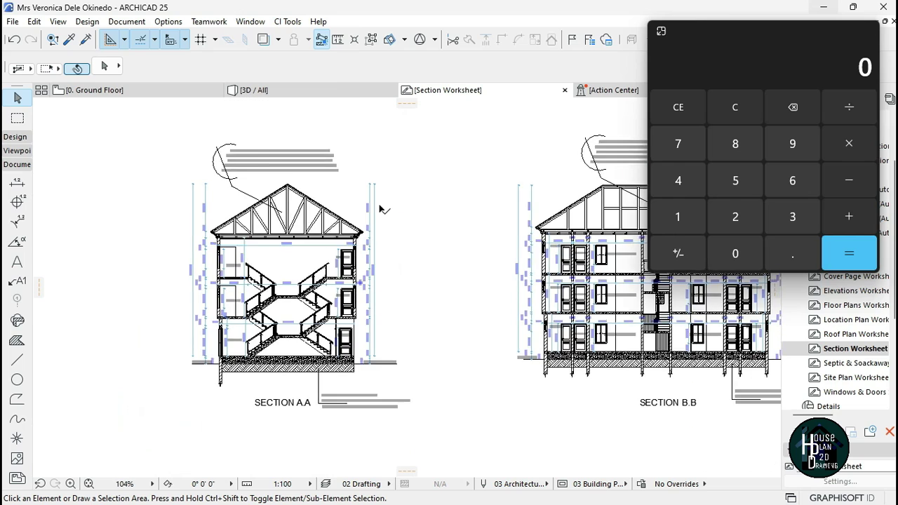
{"action": "scroll", "coordinate": [365, 313], "scroll_direction": "up", "scroll_amount": 4}
{"action": "scroll", "coordinate": [366, 314], "scroll_direction": "up", "scroll_amount": 3}
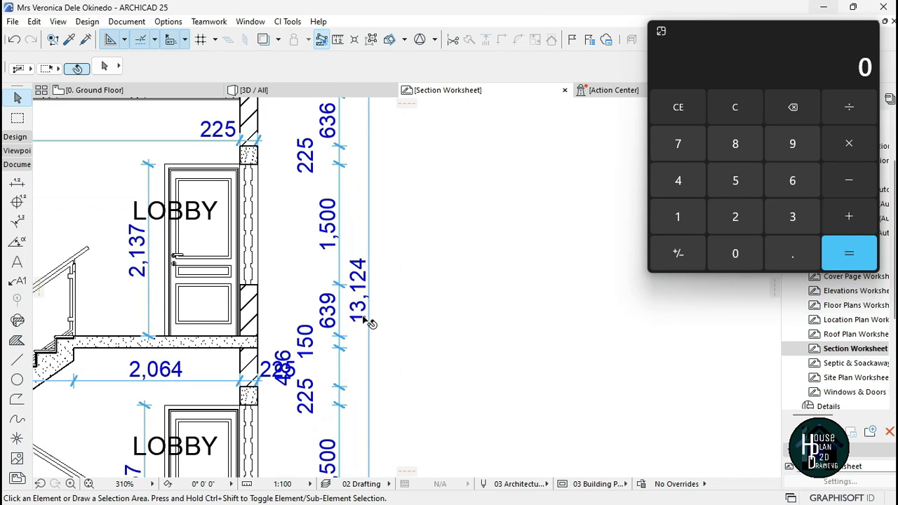
- Complete the height total in the calculator, reaching 13,124
{"action": "left_click", "coordinate": [682, 217]}
{"action": "left_click", "coordinate": [792, 216]}
{"action": "left_click", "coordinate": [693, 217]}
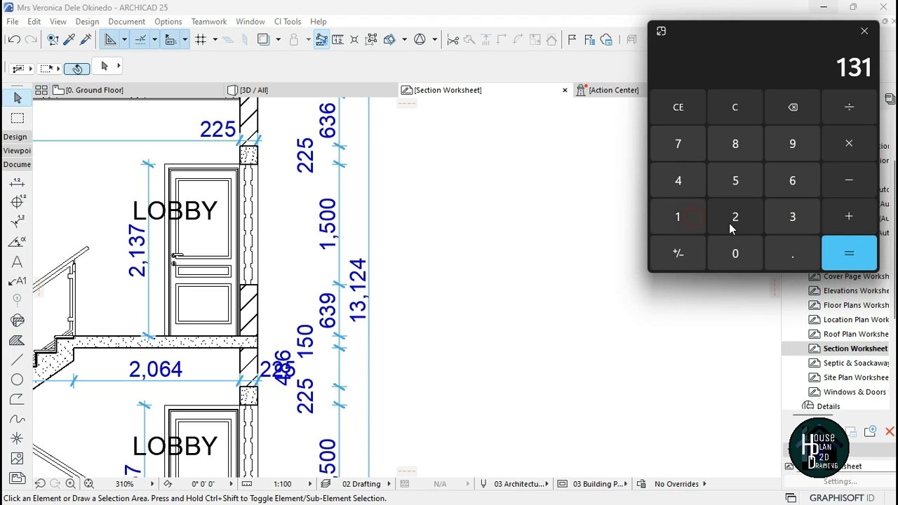
{"action": "left_click", "coordinate": [733, 223]}
{"action": "left_click", "coordinate": [677, 180]}
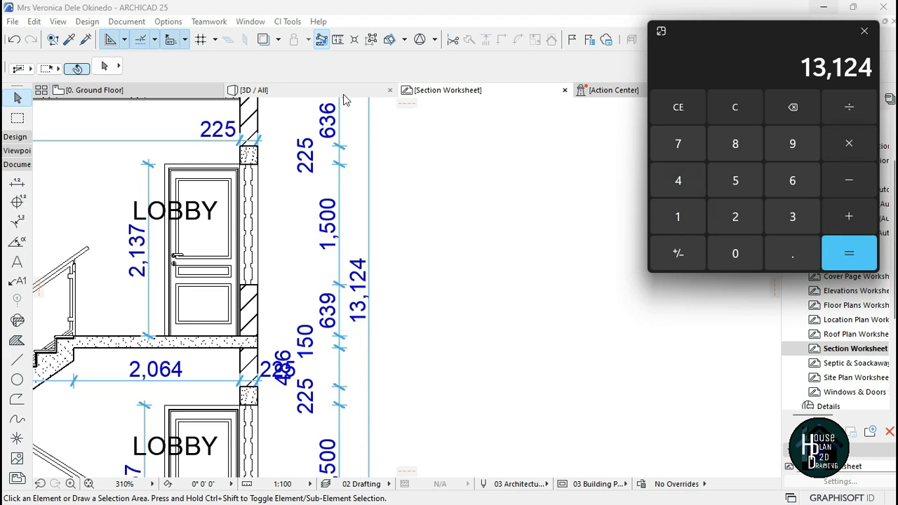
- Open the Site Plan Worksheet and multiply 13,124 by 176.1300, getting 2,311,530.12
{"action": "double_click", "coordinate": [852, 378]}
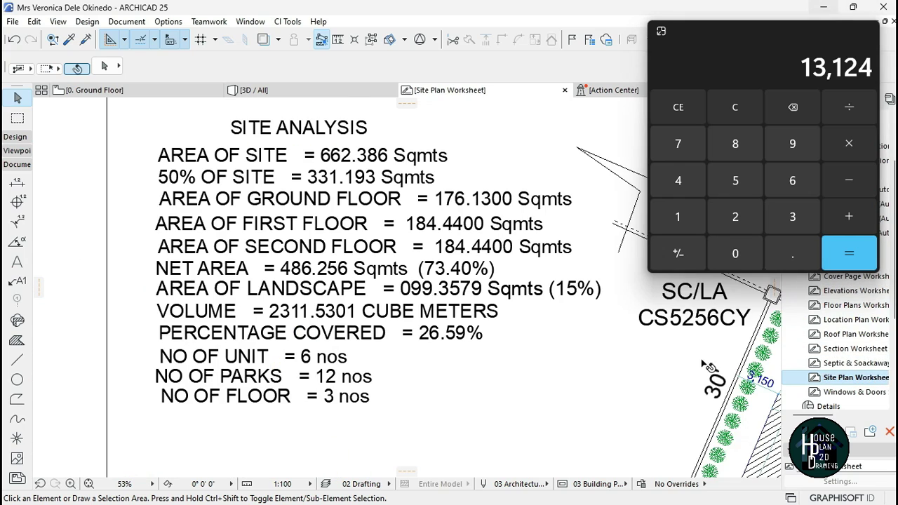
{"action": "left_click", "coordinate": [682, 217]}
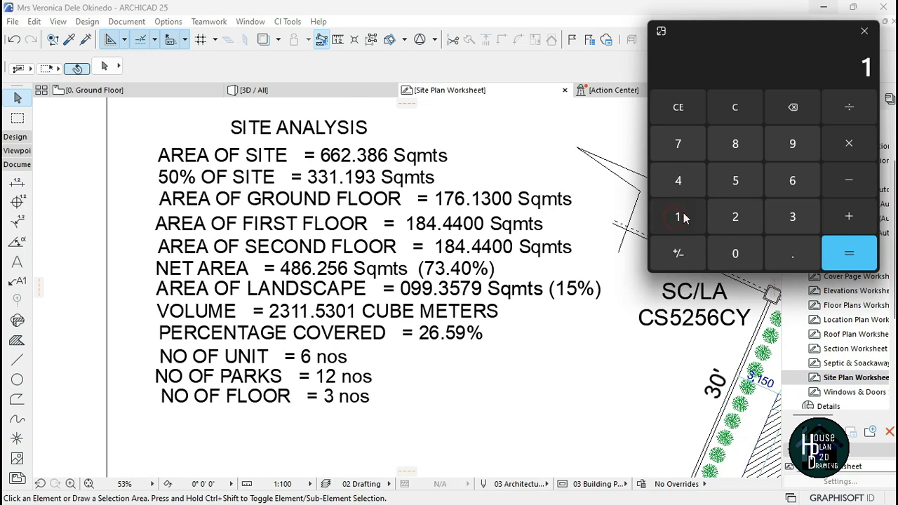
{"action": "left_click", "coordinate": [679, 147]}
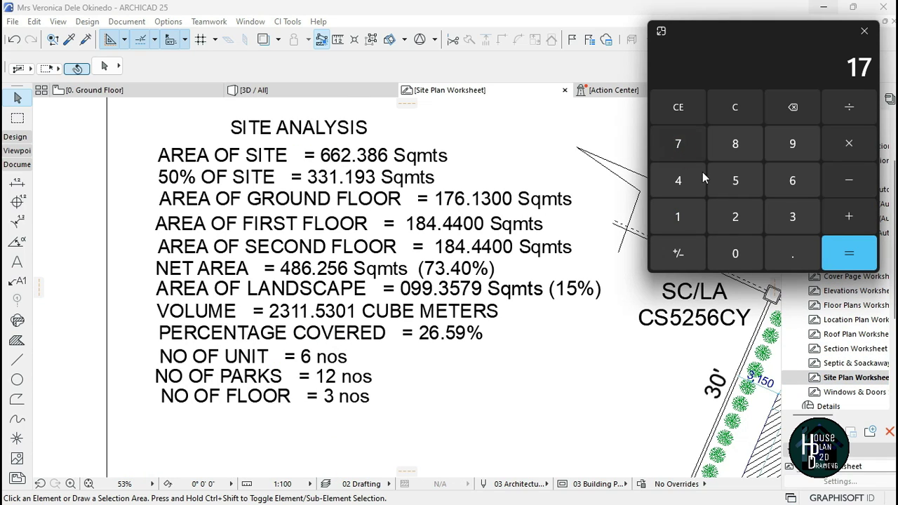
{"action": "left_click", "coordinate": [792, 183]}
{"action": "left_click", "coordinate": [792, 253]}
{"action": "left_click", "coordinate": [678, 217]}
{"action": "left_click", "coordinate": [792, 216]}
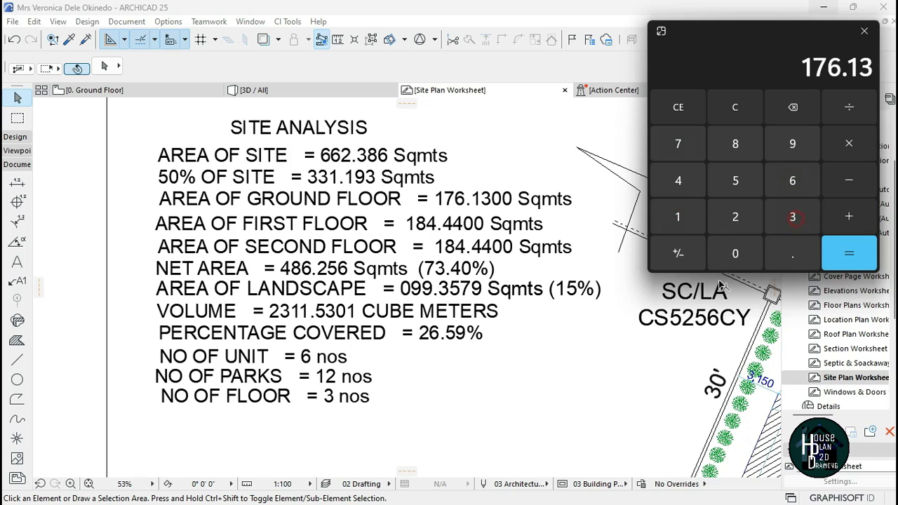
{"action": "left_click", "coordinate": [735, 253]}
{"action": "left_click", "coordinate": [735, 253]}
{"action": "left_click", "coordinate": [849, 253]}
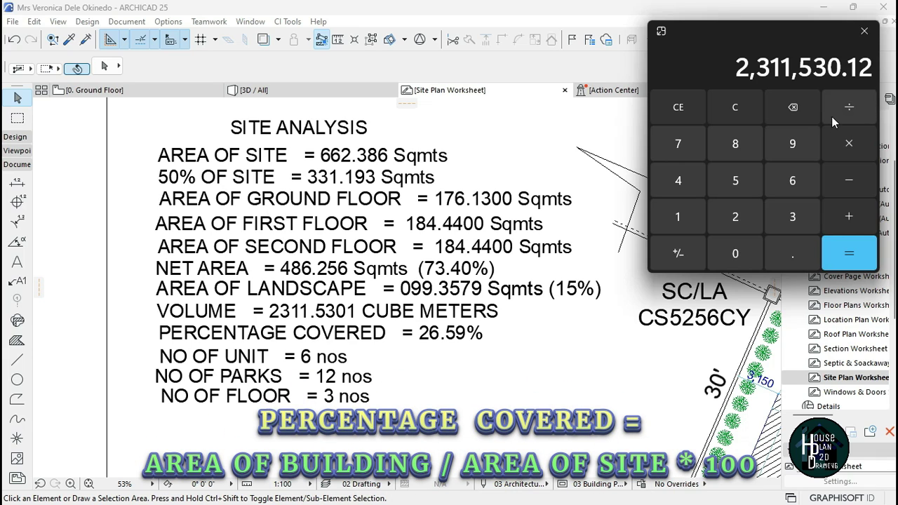
- Clear the calculator and enter the 176.1300 ground floor area to divide
{"action": "left_click", "coordinate": [735, 107]}
{"action": "left_click", "coordinate": [678, 219]}
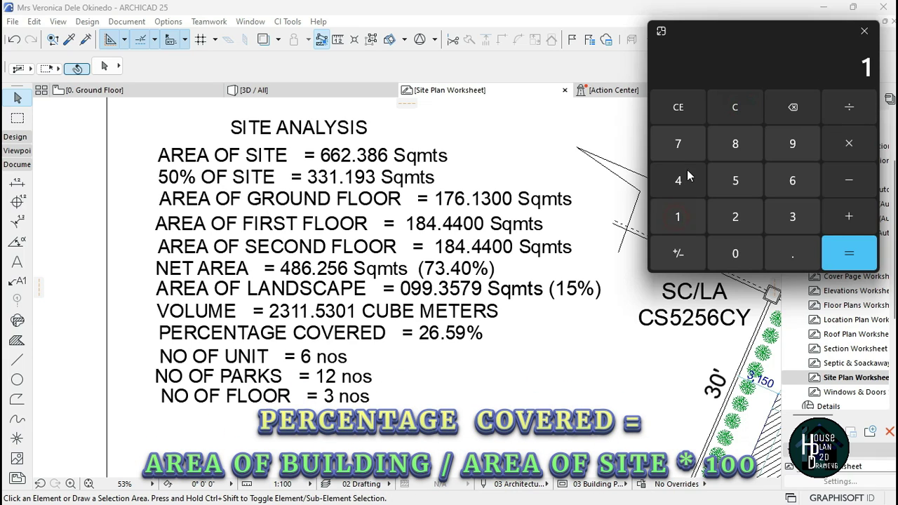
{"action": "left_click", "coordinate": [678, 143]}
{"action": "left_click", "coordinate": [792, 180]}
{"action": "left_click", "coordinate": [792, 253]}
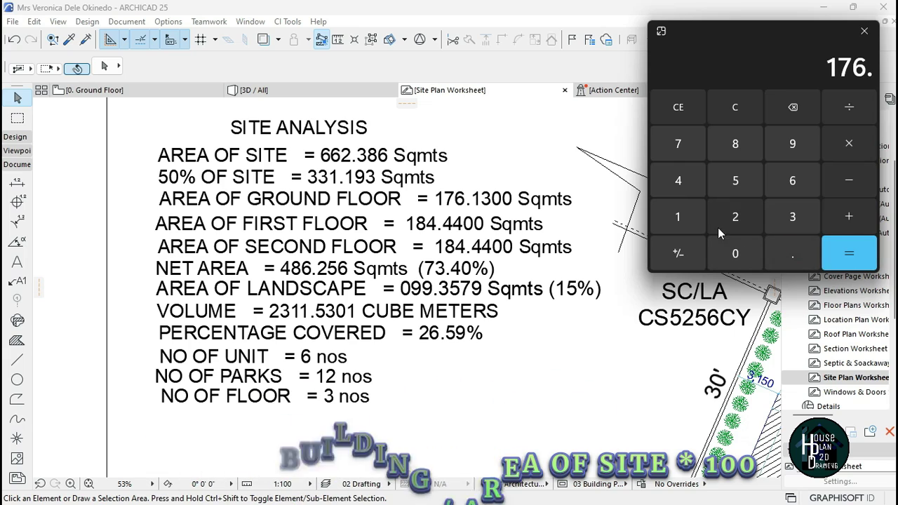
{"action": "left_click", "coordinate": [677, 217]}
{"action": "left_click", "coordinate": [792, 216]}
{"action": "left_click", "coordinate": [732, 267]}
{"action": "left_click", "coordinate": [732, 267]}
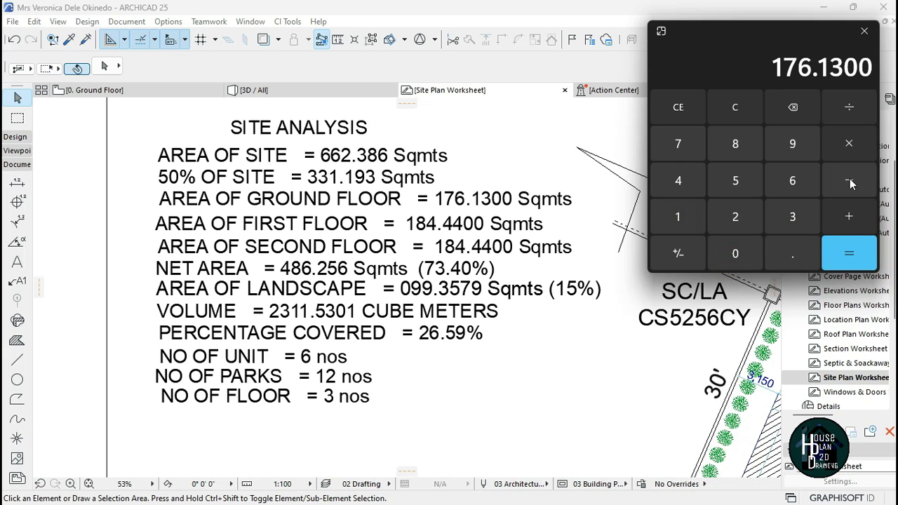
{"action": "left_click", "coordinate": [852, 107]}
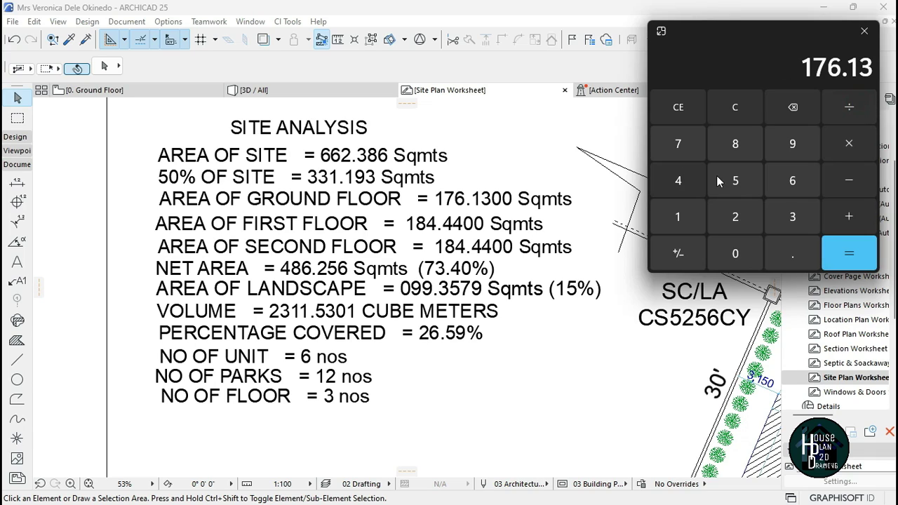
- Divide by the 662.386 site area and multiply by 100, giving 26.590235904744
{"action": "left_click", "coordinate": [791, 180]}
{"action": "left_click", "coordinate": [792, 180]}
{"action": "left_click", "coordinate": [735, 217]}
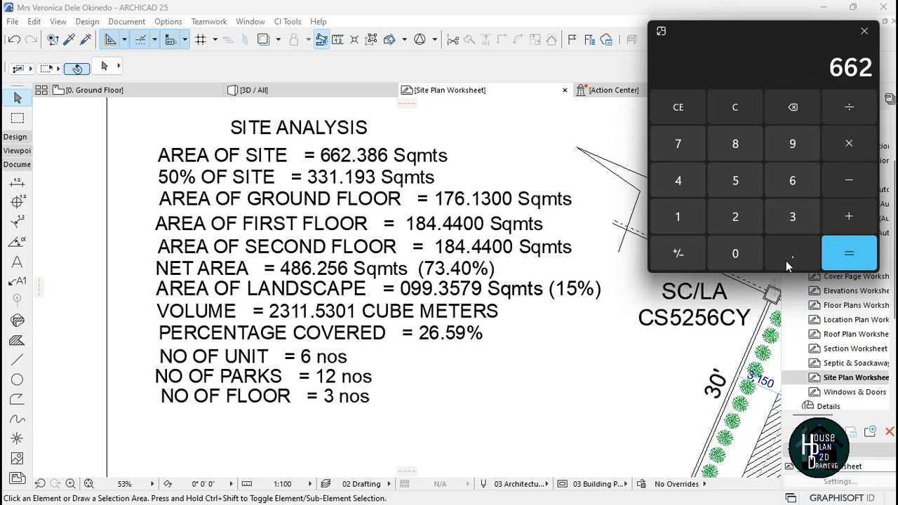
{"action": "left_click", "coordinate": [791, 261]}
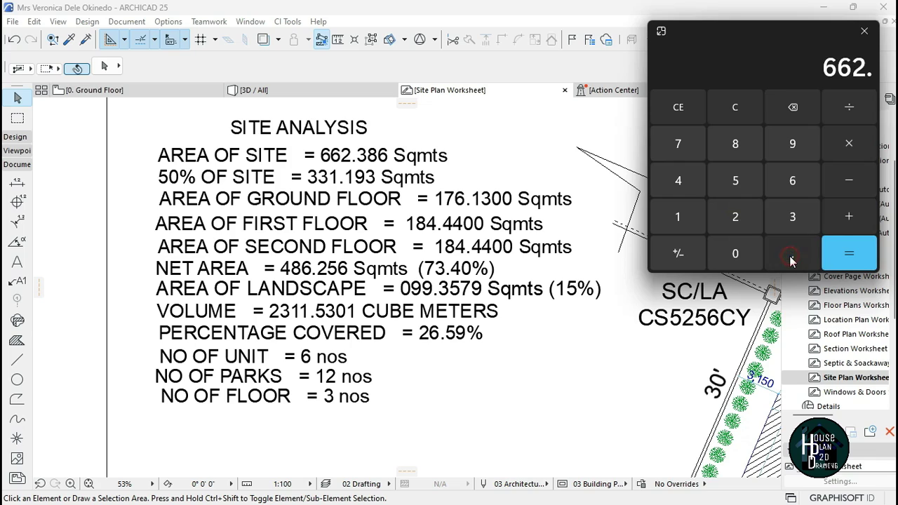
{"action": "left_click", "coordinate": [797, 216]}
{"action": "left_click", "coordinate": [735, 144]}
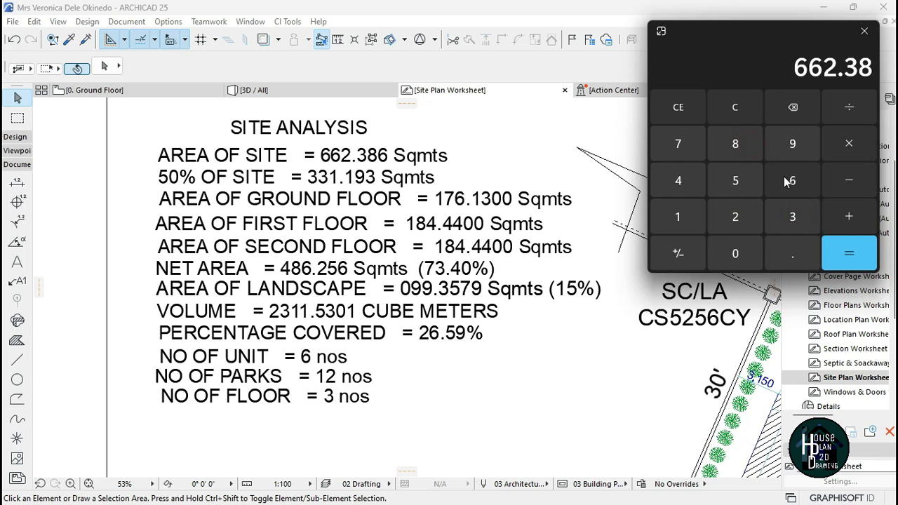
{"action": "left_click", "coordinate": [791, 182]}
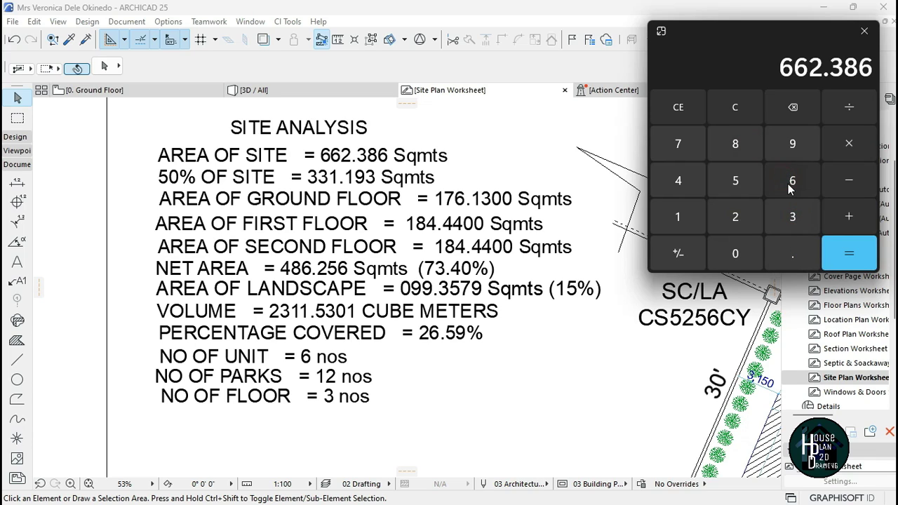
{"action": "left_click", "coordinate": [849, 253]}
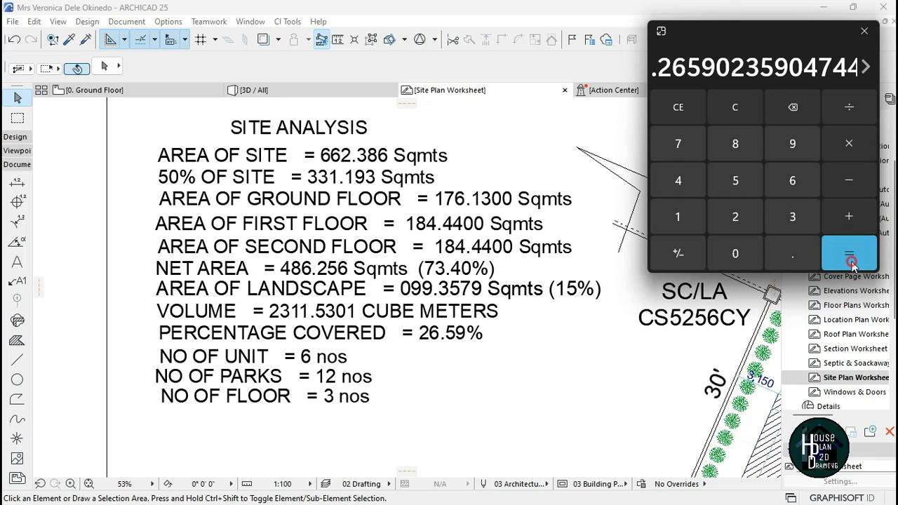
{"action": "left_click", "coordinate": [850, 148]}
{"action": "left_click", "coordinate": [678, 217]}
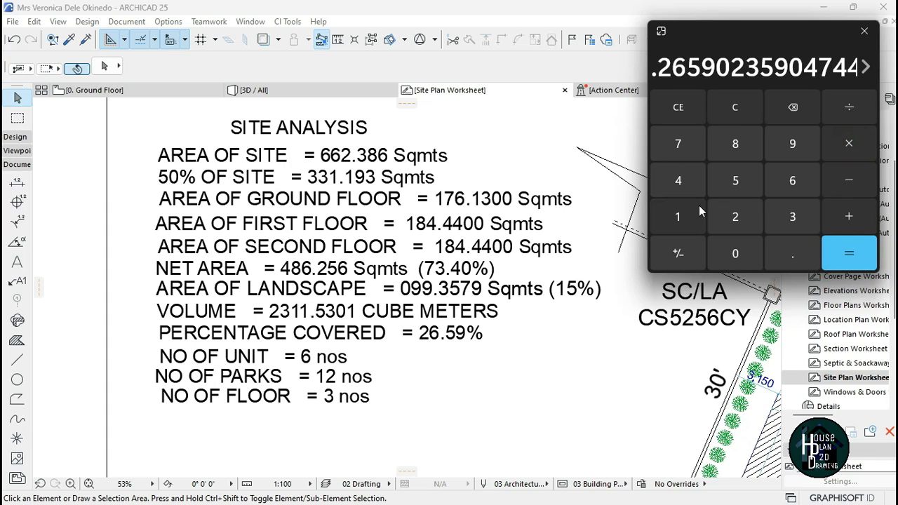
{"action": "double_click", "coordinate": [733, 256]}
{"action": "left_click", "coordinate": [830, 250]}
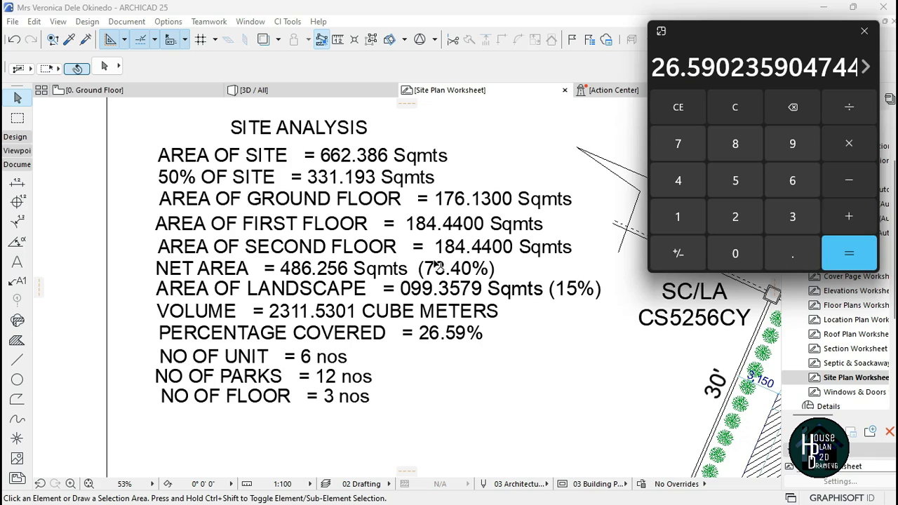
{"action": "scroll", "coordinate": [265, 204], "scroll_direction": "down", "scroll_amount": 3}
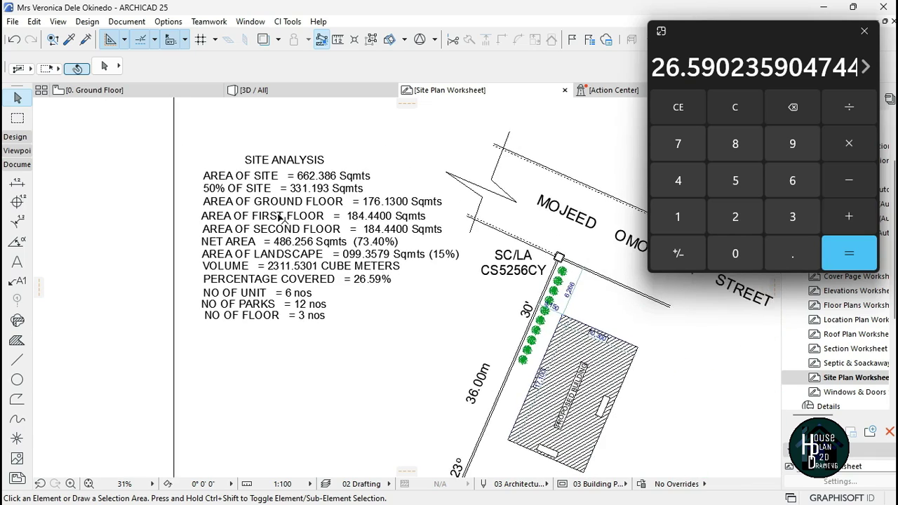
{"action": "scroll", "coordinate": [240, 193], "scroll_direction": "up", "scroll_amount": 2}
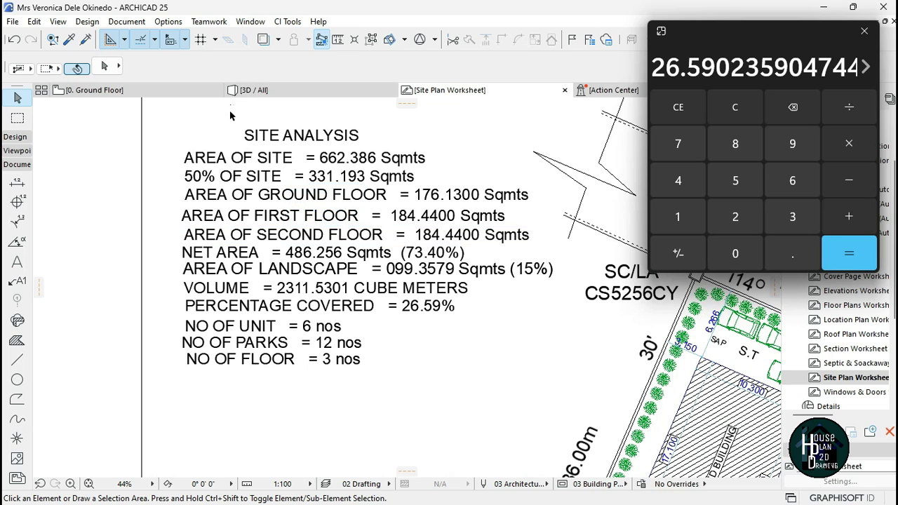
{"action": "left_click", "coordinate": [173, 92]}
{"action": "scroll", "coordinate": [272, 222], "scroll_direction": "down", "scroll_amount": 5}
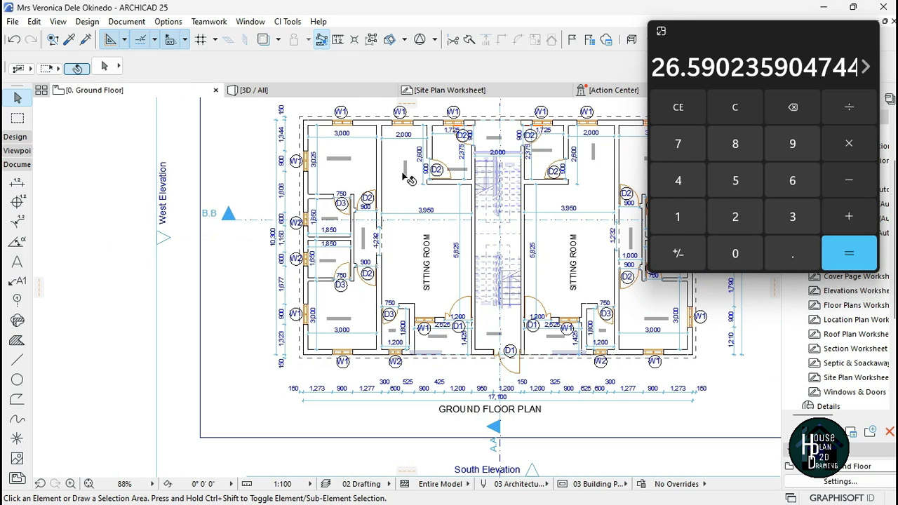
{"action": "middle_click_drag", "start_coordinate": [410, 179], "coordinate": [346, 195]}
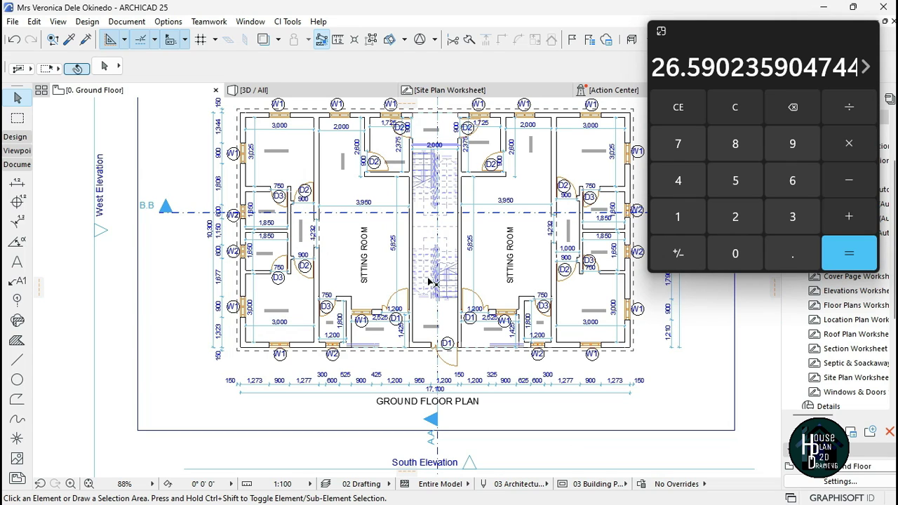
{"action": "scroll", "coordinate": [431, 282], "scroll_direction": "down", "scroll_amount": 3}
{"action": "scroll", "coordinate": [435, 277], "scroll_direction": "up", "scroll_amount": 3}
{"action": "scroll", "coordinate": [438, 275], "scroll_direction": "down", "scroll_amount": 3}
{"action": "scroll", "coordinate": [441, 274], "scroll_direction": "up", "scroll_amount": 3}
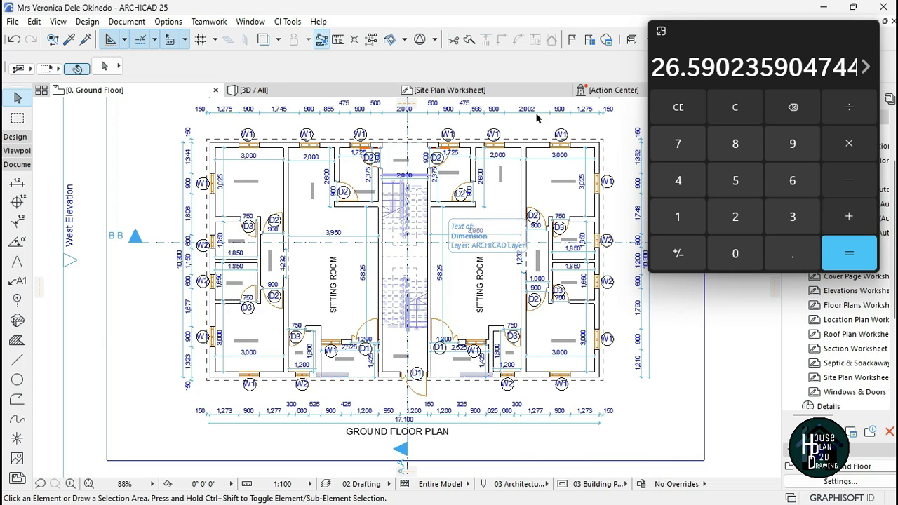
{"action": "left_click", "coordinate": [510, 90]}
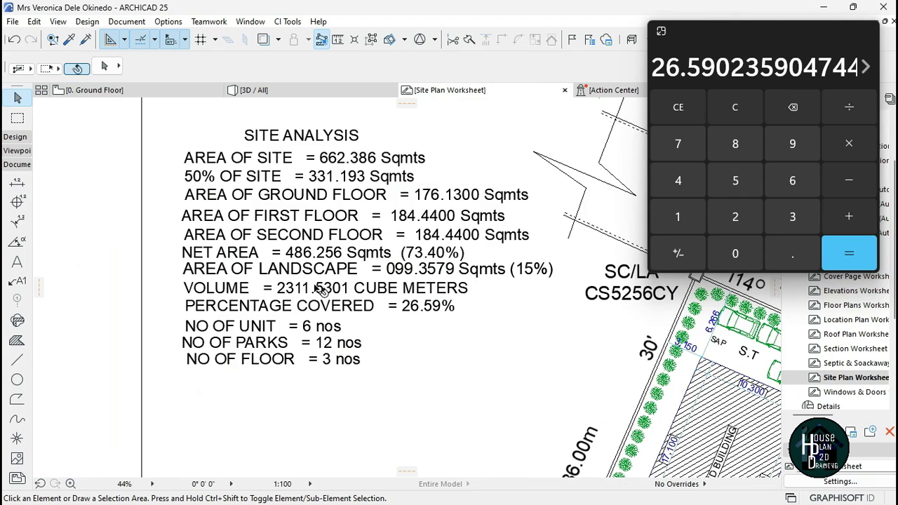
{"action": "scroll", "coordinate": [308, 351], "scroll_direction": "up", "scroll_amount": 2}
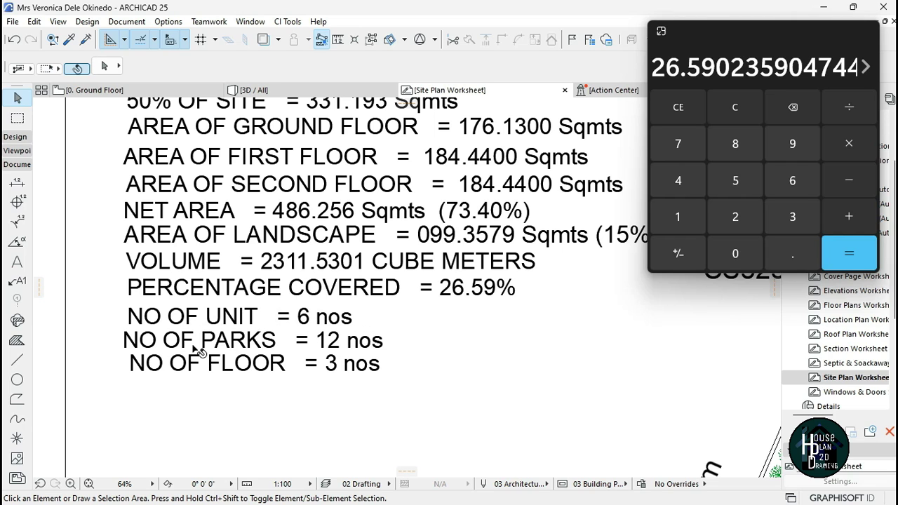
{"action": "scroll", "coordinate": [284, 348], "scroll_direction": "down", "scroll_amount": 2}
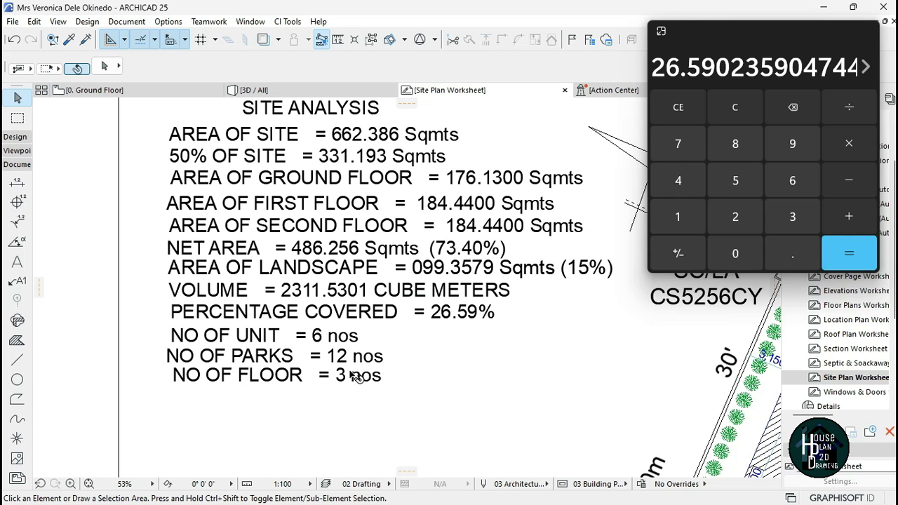
{"action": "scroll", "coordinate": [369, 370], "scroll_direction": "down", "scroll_amount": 2}
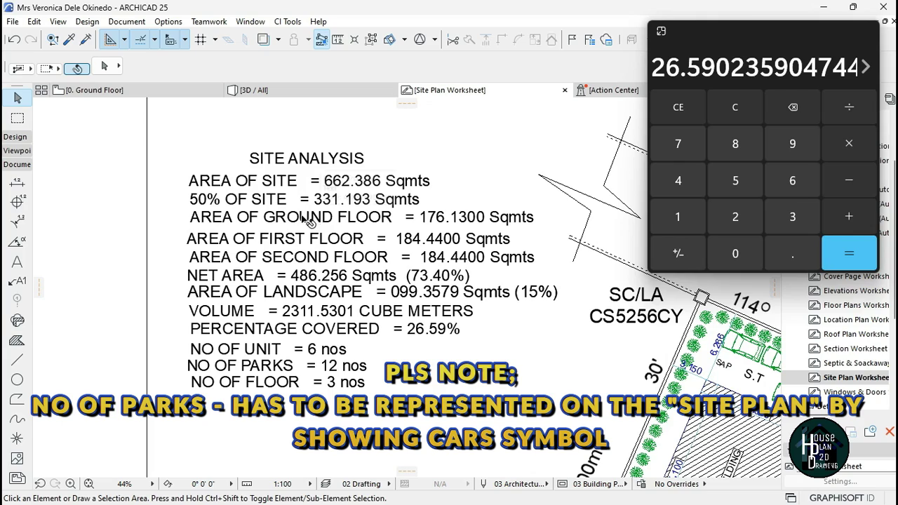
{"action": "scroll", "coordinate": [314, 222], "scroll_direction": "down", "scroll_amount": 4}
{"action": "scroll", "coordinate": [463, 304], "scroll_direction": "down", "scroll_amount": 1}
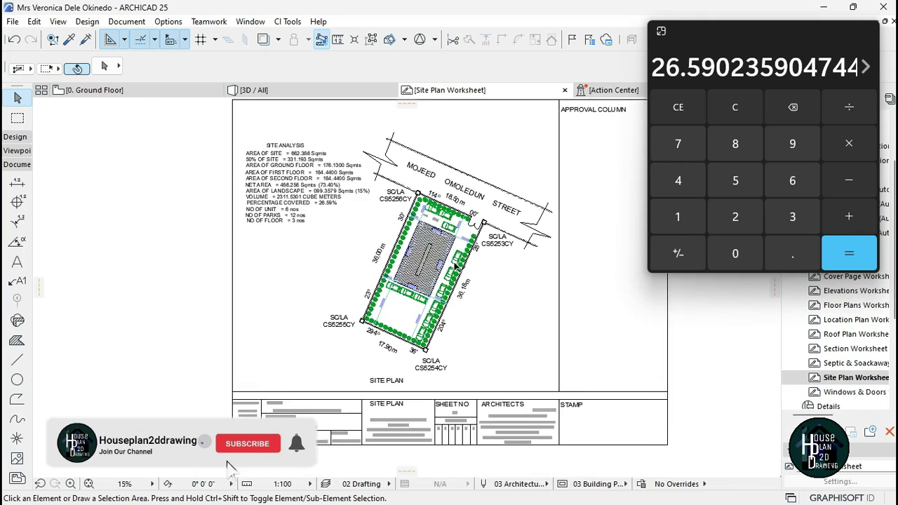
{"action": "scroll", "coordinate": [296, 202], "scroll_direction": "up", "scroll_amount": 2}
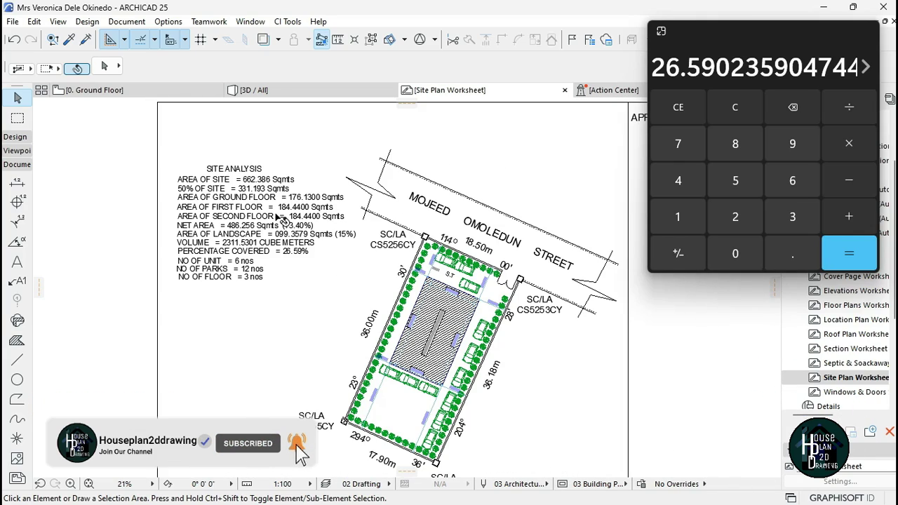